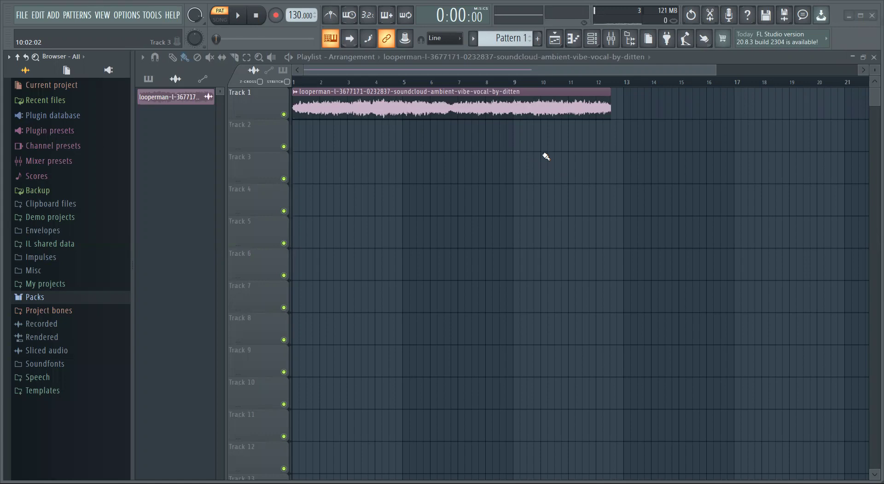
Step: Add a Harmor synthesizer channel to the project and play a few notes to hear it
left_click(53, 15)
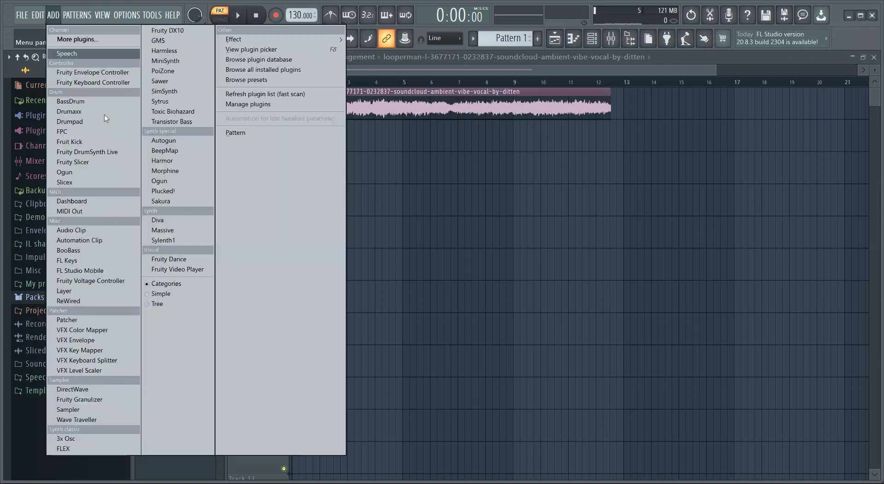
left_click(169, 165)
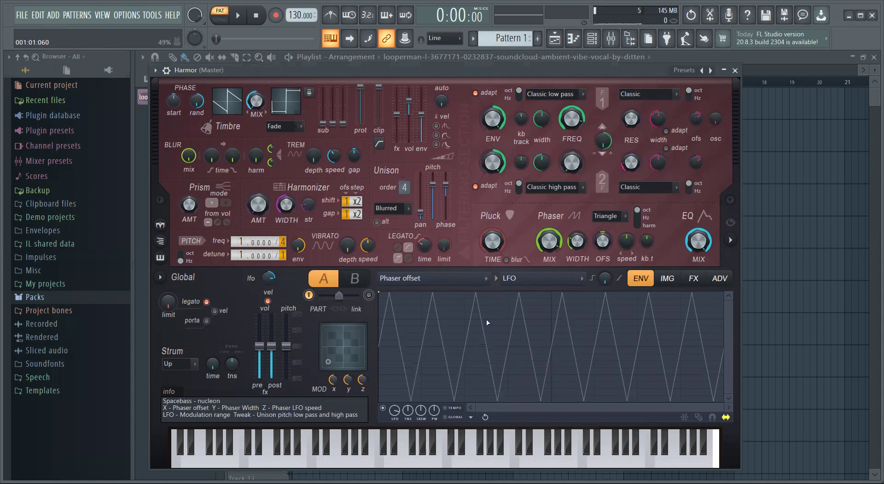
key("b")
key("j")
key("c")
left_click_drag(525, 71, 512, 155)
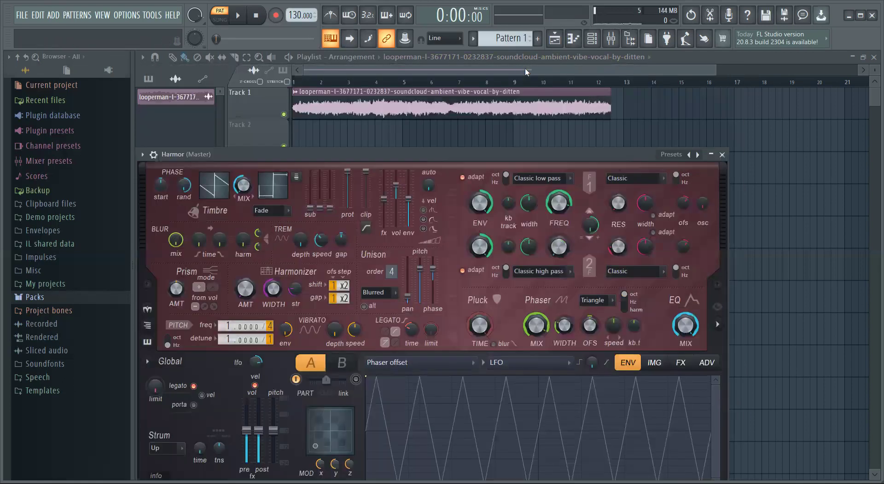
left_click(524, 67)
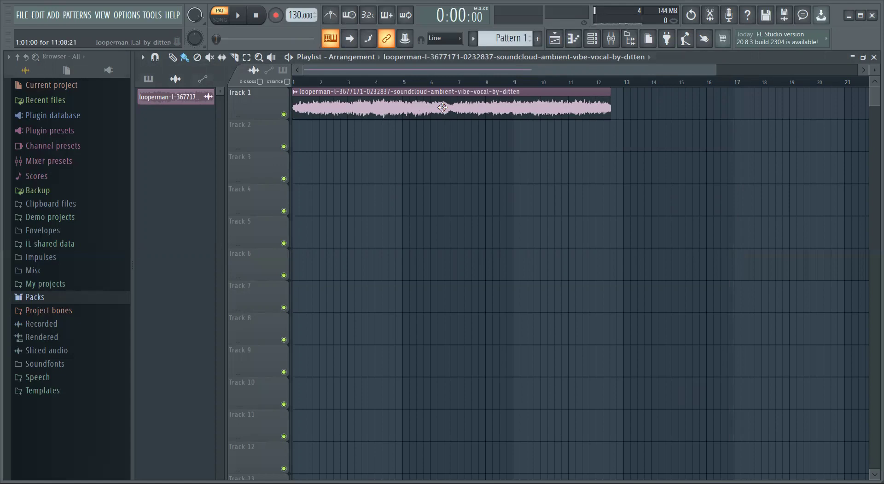
Step: Inspect the settings and waveform of the vocal audio clip on Track 1, closing them when done
double_click(607, 115)
left_click_drag(608, 115, 398, 108)
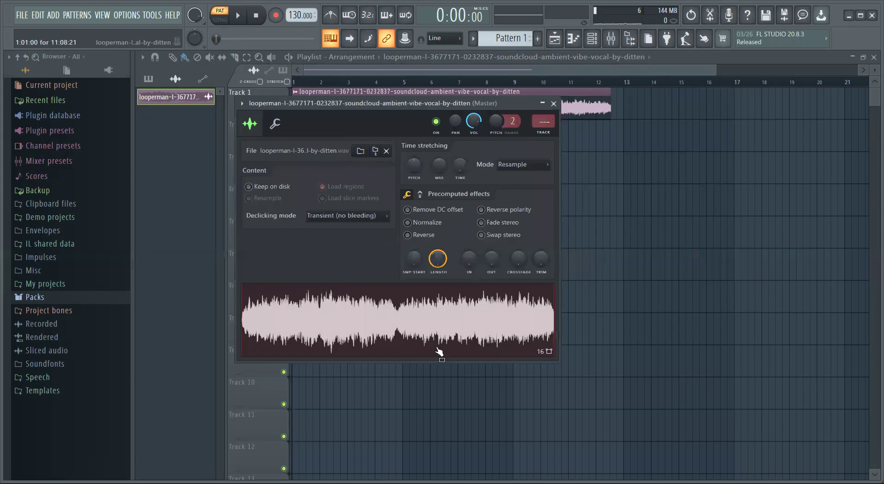
left_click(412, 324)
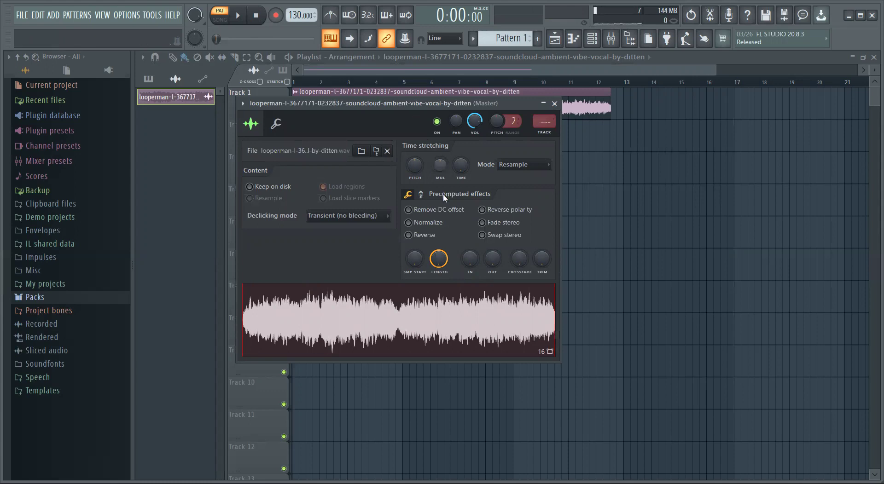
left_click(555, 105)
Step: Reopen Harmor from the channel rack and load its Default preset
left_click(594, 40)
left_click(220, 339)
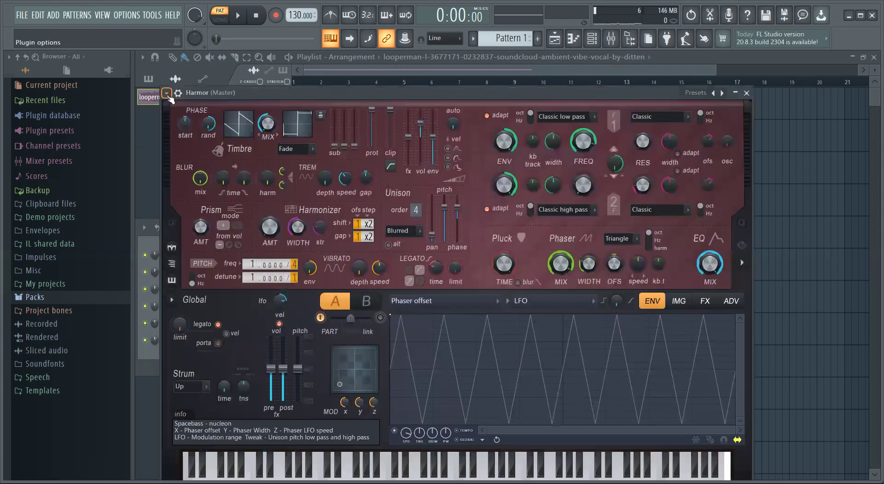
left_click(166, 92)
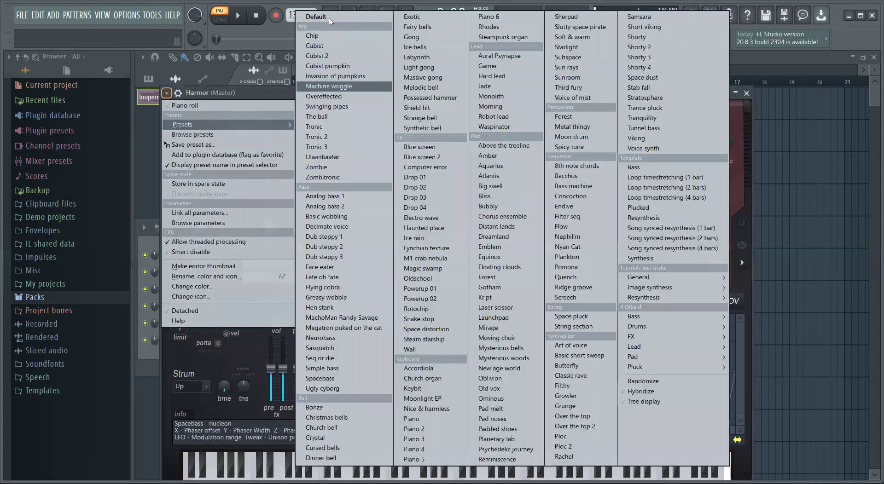
mouse_move(251, 125)
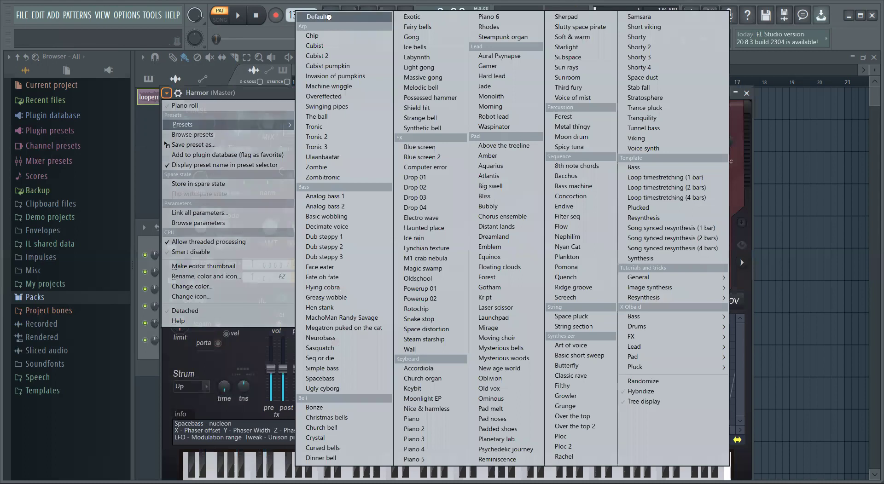
left_click(328, 17)
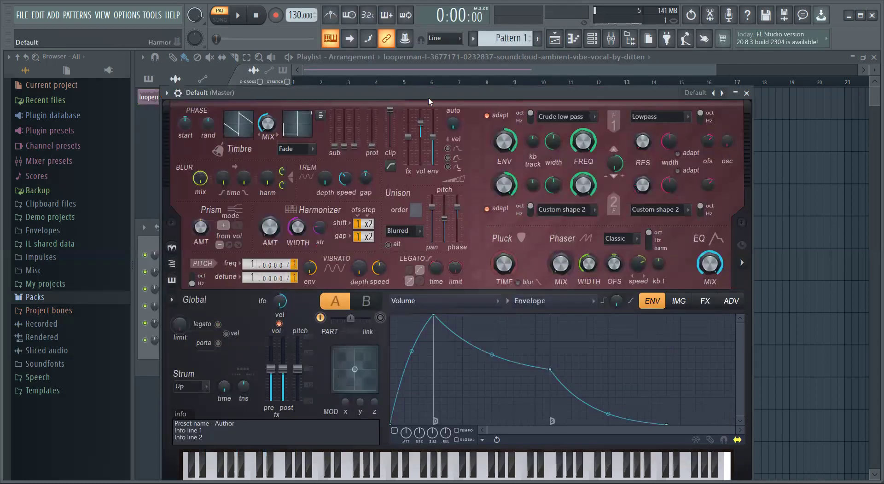
Step: Load the looperman ambient vocal sample into the Default Harmor channel for resynthesis and reopen Harmor fully in view
left_click_drag(428, 97, 390, 93)
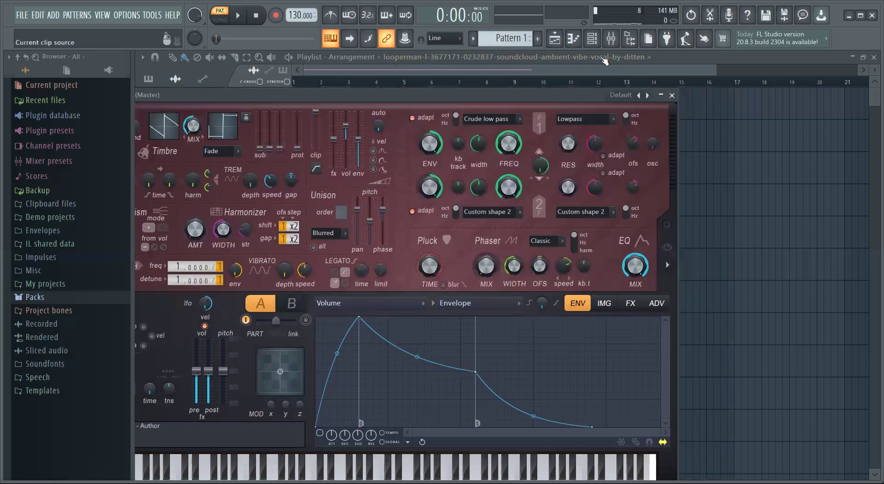
left_click(567, 56)
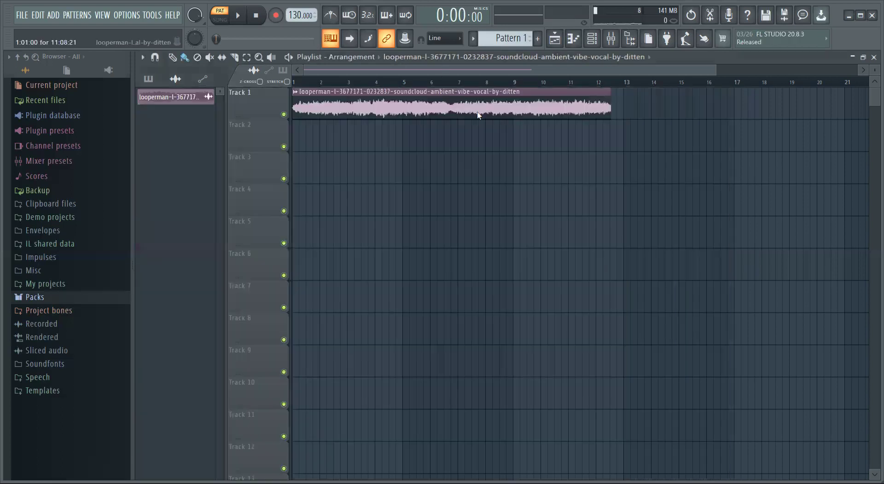
left_click(589, 45)
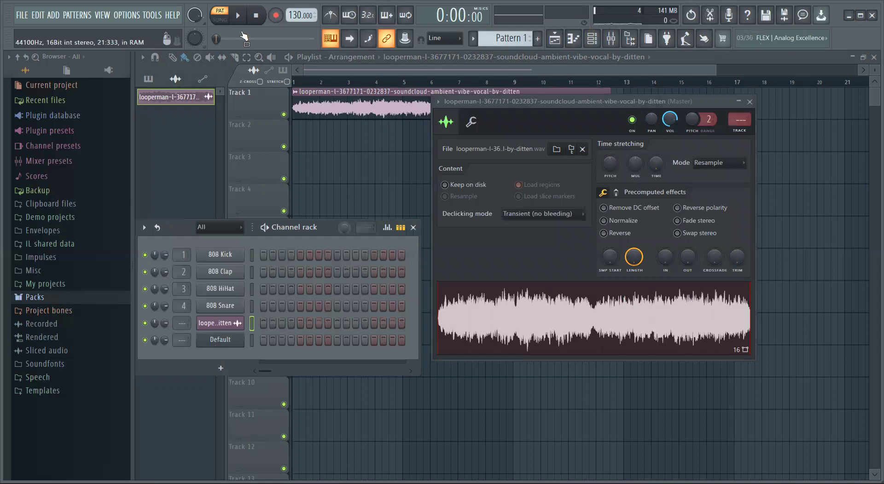
left_click_drag(244, 36, 219, 339)
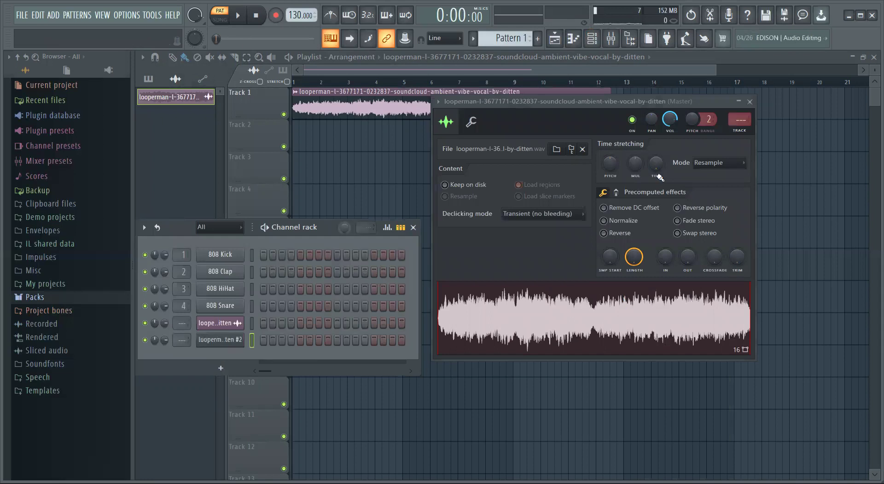
left_click(222, 340)
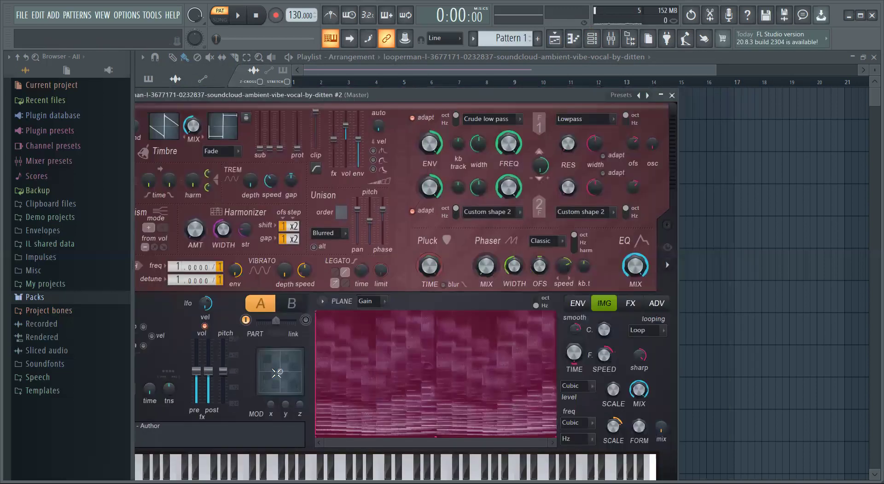
left_click_drag(403, 92, 454, 54)
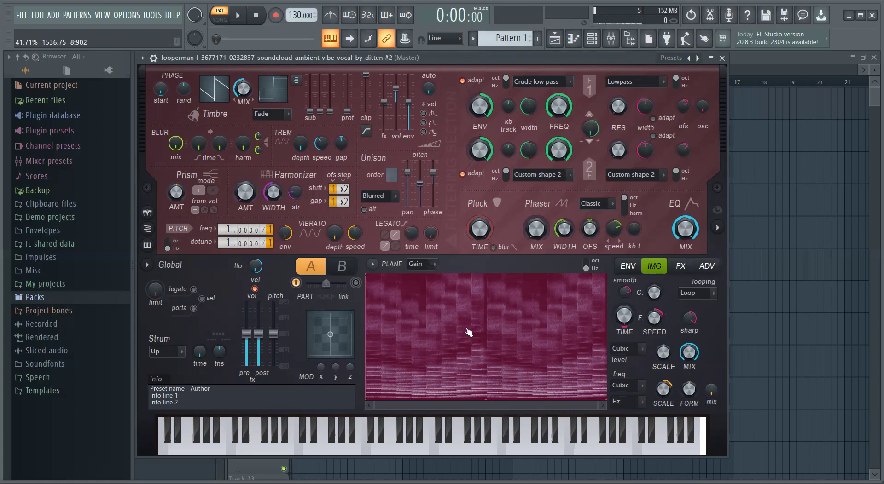
Step: Play a range of single notes and note combinations to audition the resynthesized vocal
key("z")
key("v")
key("b")
key("comma")
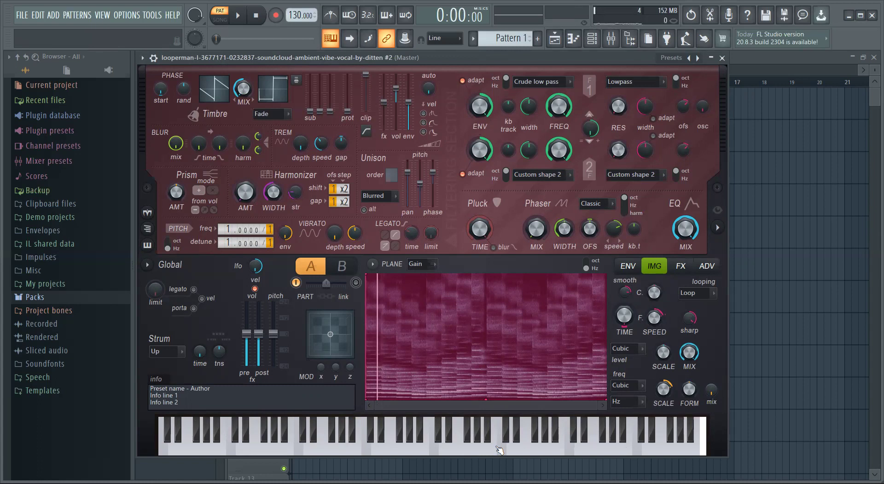
key("z")
key("c")
key("z")
key("c")
key("n")
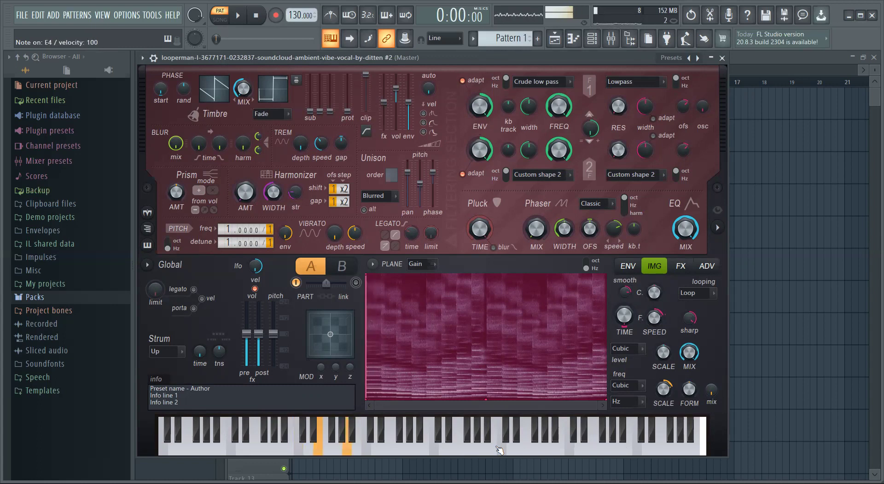
key("comma")
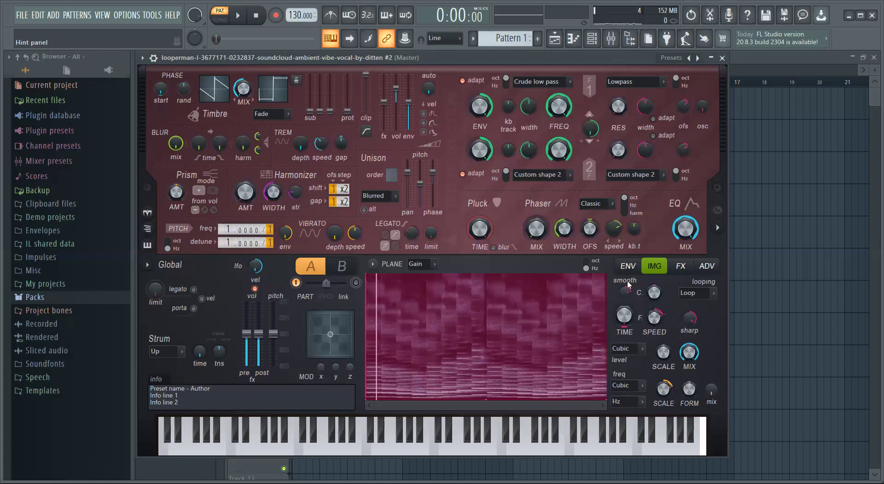
Step: Raise Harmor's image fine speed and play several notes to hear the faster sample playback
left_click_drag(654, 317, 654, 294)
key("z")
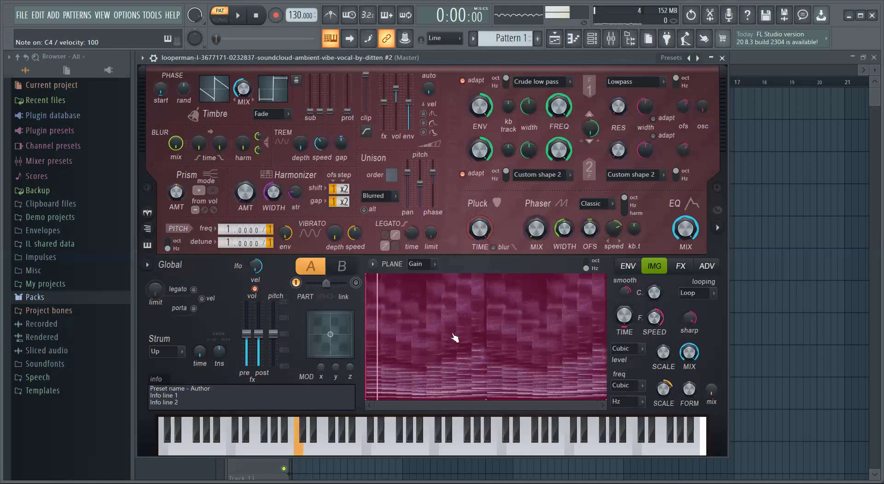
key("c")
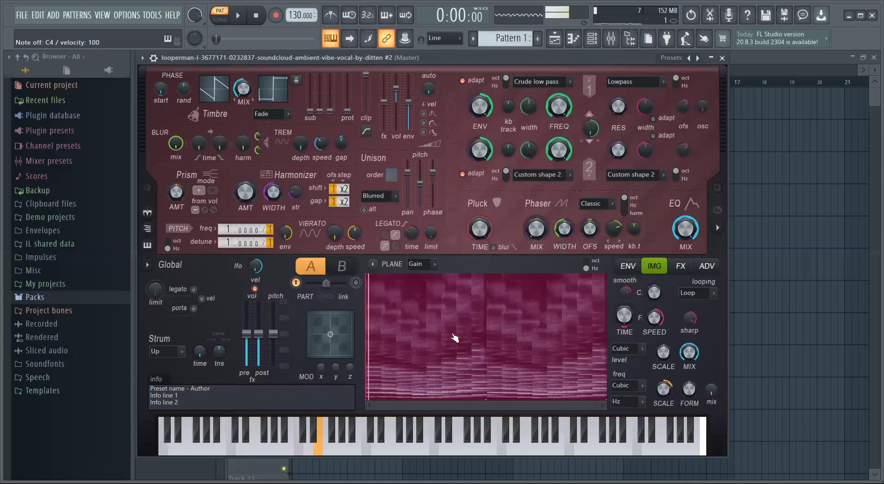
key("c")
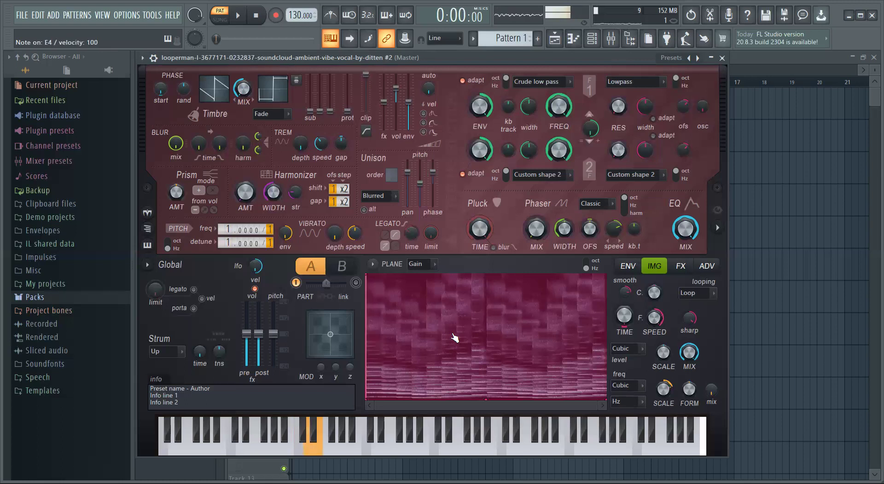
key("m")
key("x")
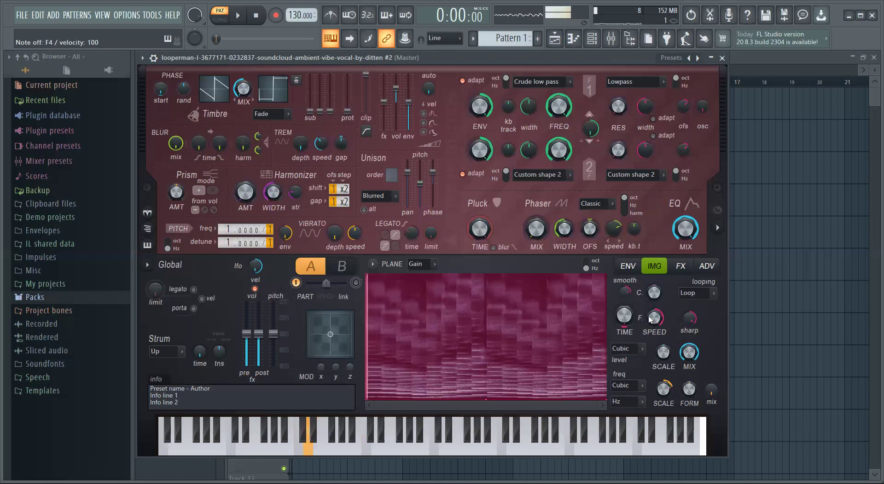
Step: Lower Harmor's image fine speed to about 75% and audition notes such as D4
left_click_drag(653, 315, 654, 323)
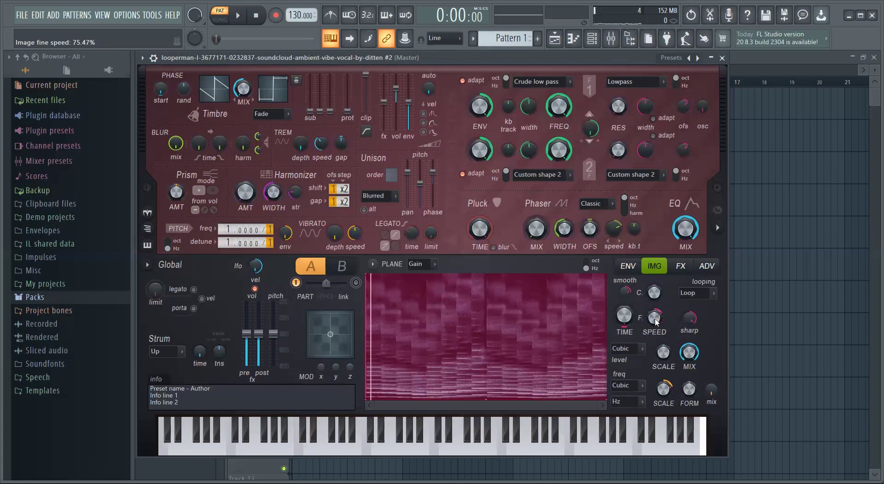
key("x")
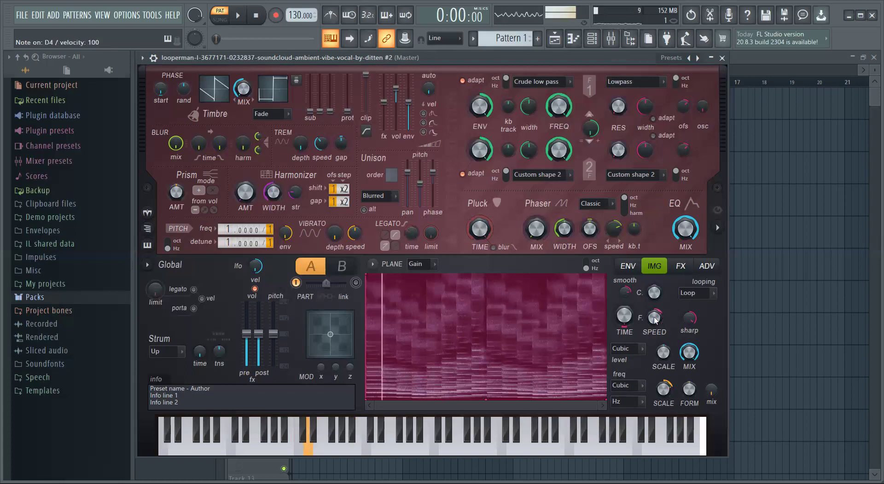
key("b")
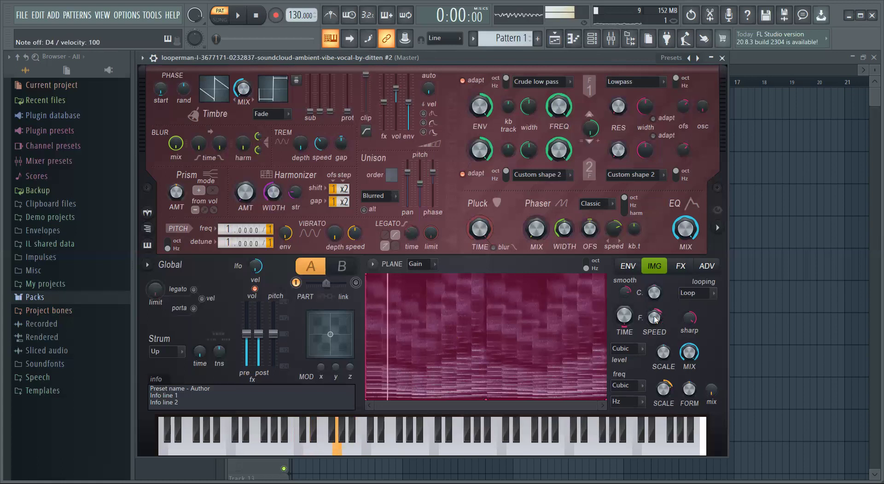
key("n")
Step: Fine-tune the image fine speed slightly lower and play more notes to check the vocal texture
left_click_drag(655, 318, 654, 321)
key("x")
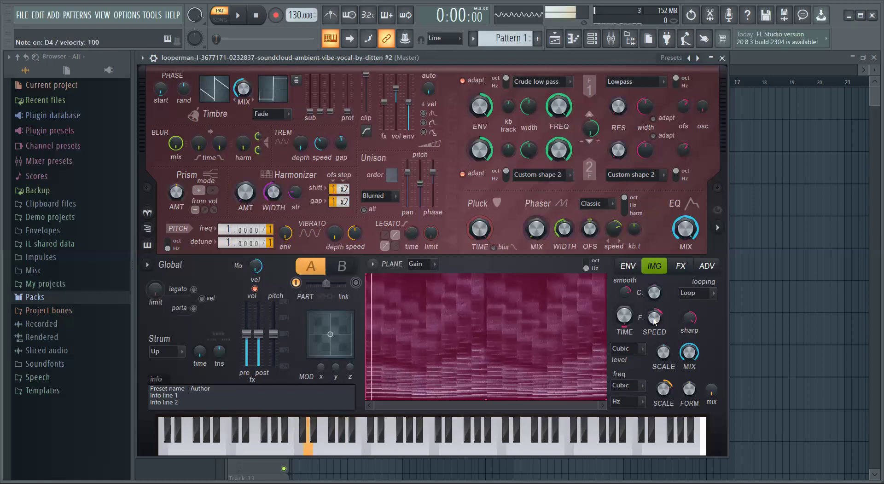
key("n")
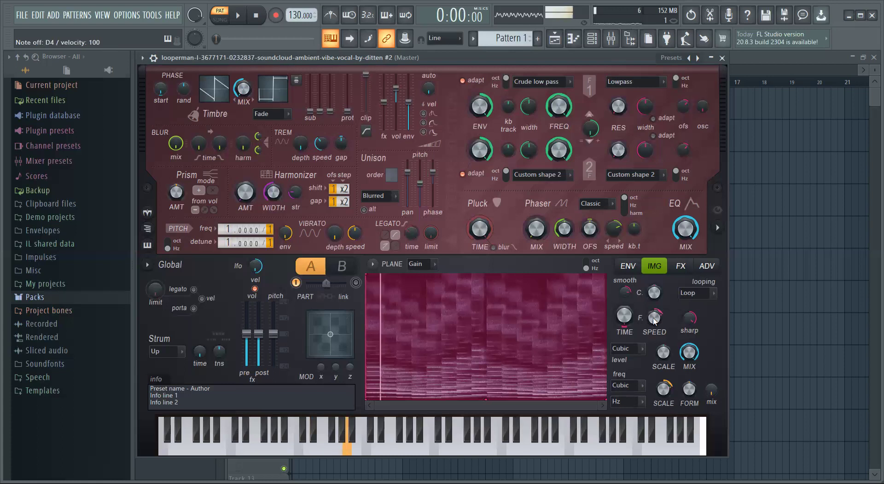
key("z")
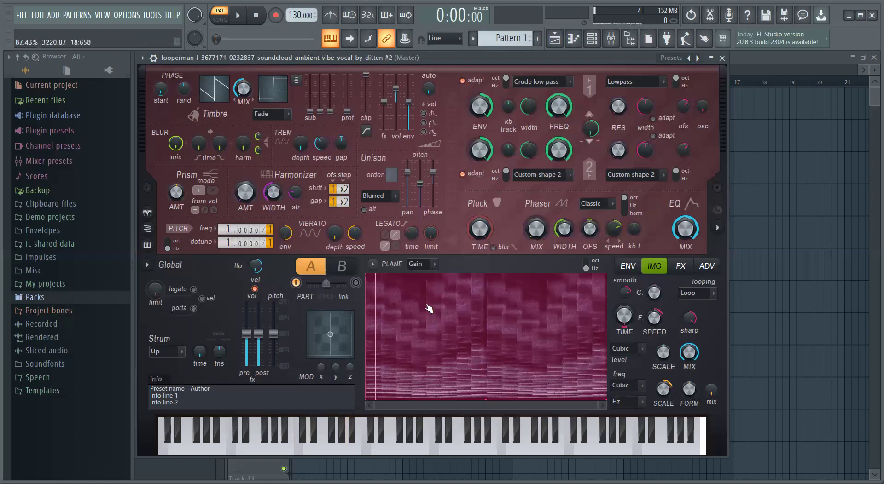
key("z")
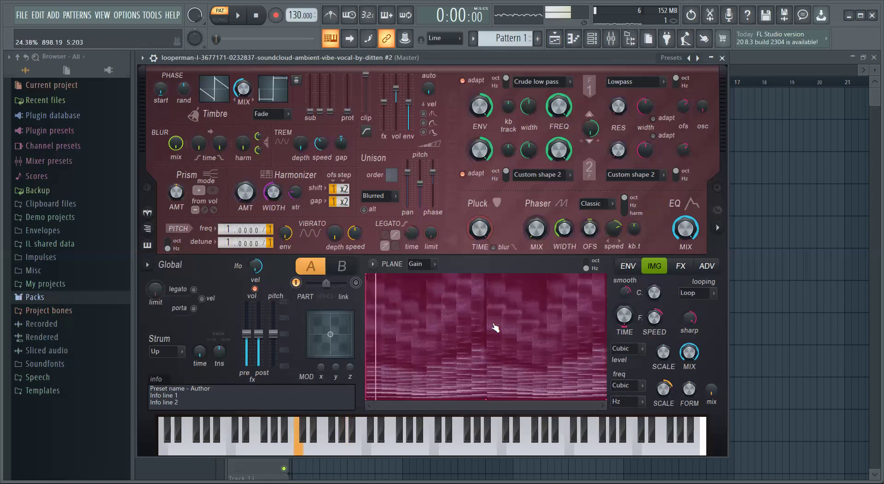
key("c")
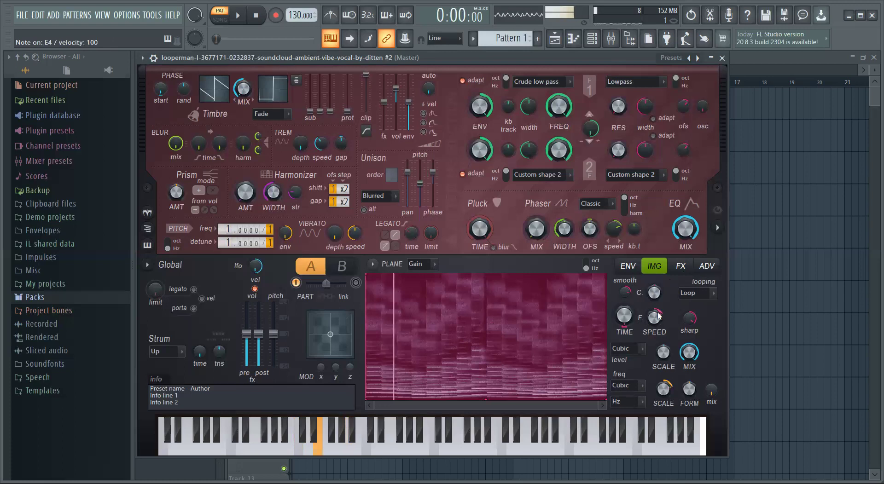
Step: Enable Harmor's built-in reverb and play notes and combinations to audition the vocal with it
left_click(681, 266)
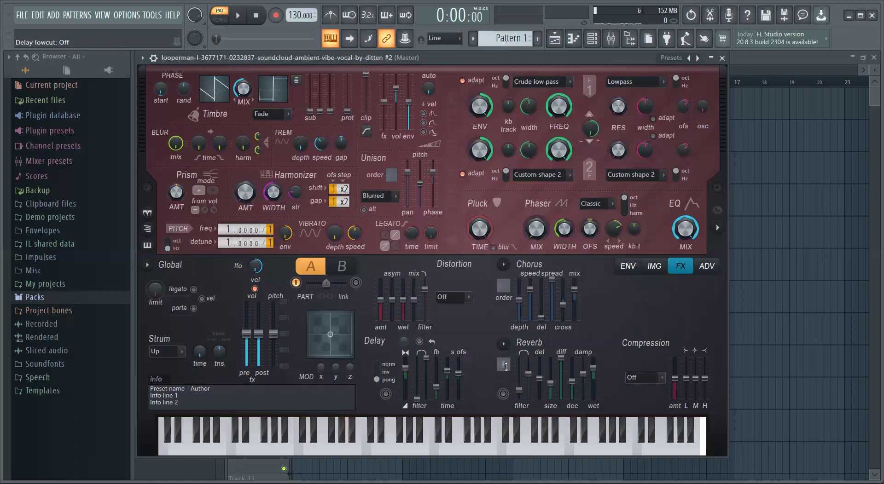
left_click(503, 394)
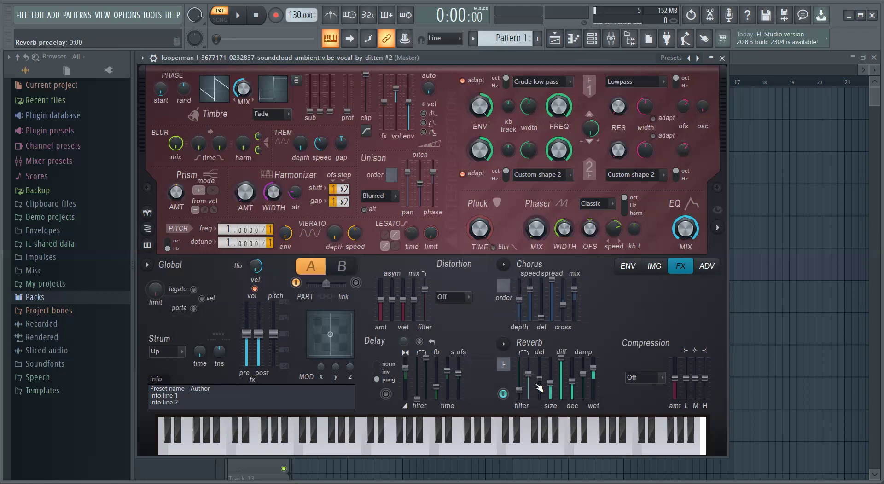
key("z")
key("c")
key("n")
key("z")
key("c")
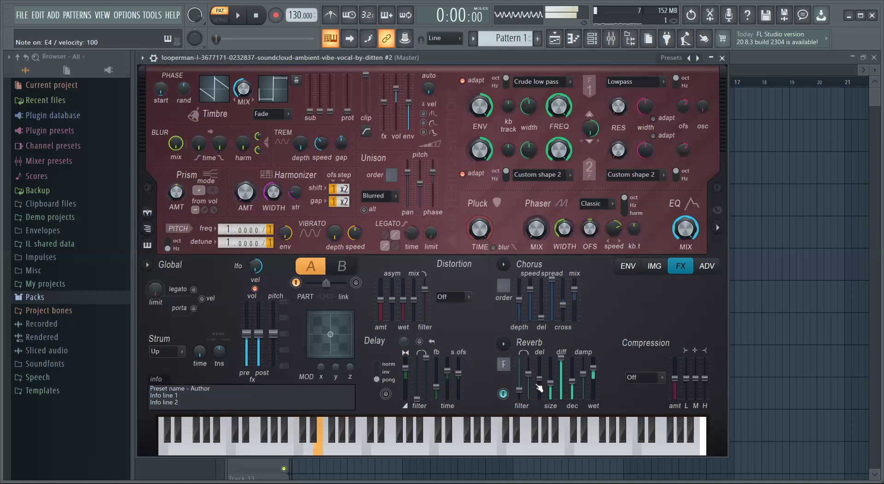
key("m")
key("v")
key("n")
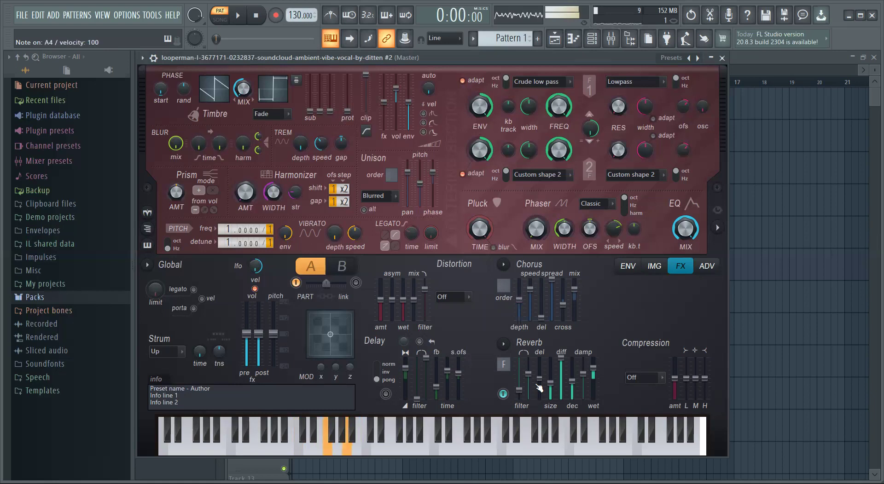
Step: Enable Harmor's built-in delay and play a run of notes to audition it together with the reverb
left_click(385, 395)
key("n")
key("d")
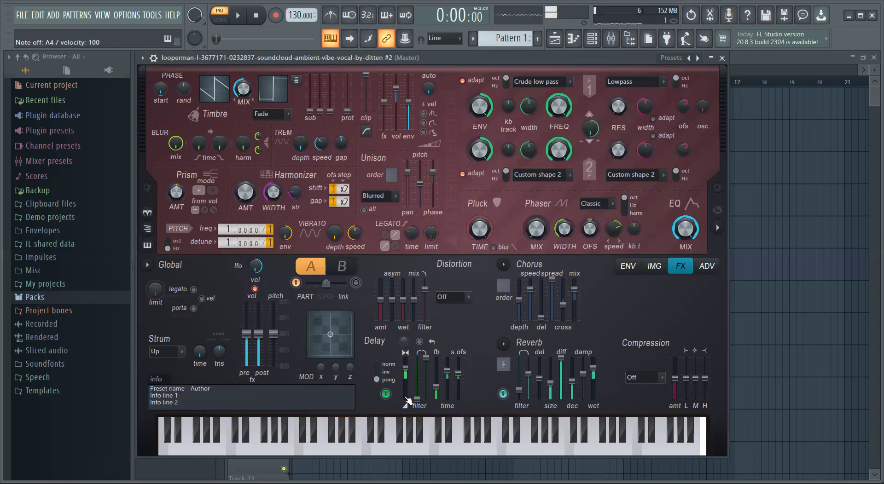
key("x")
key("c")
key("n")
key("m")
key("v")
key("b")
key("m")
key("b")
key("m")
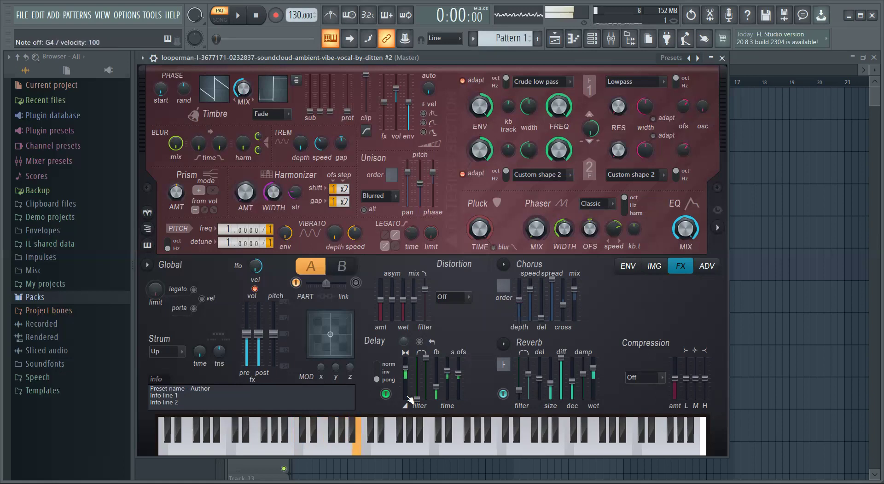
key("comma")
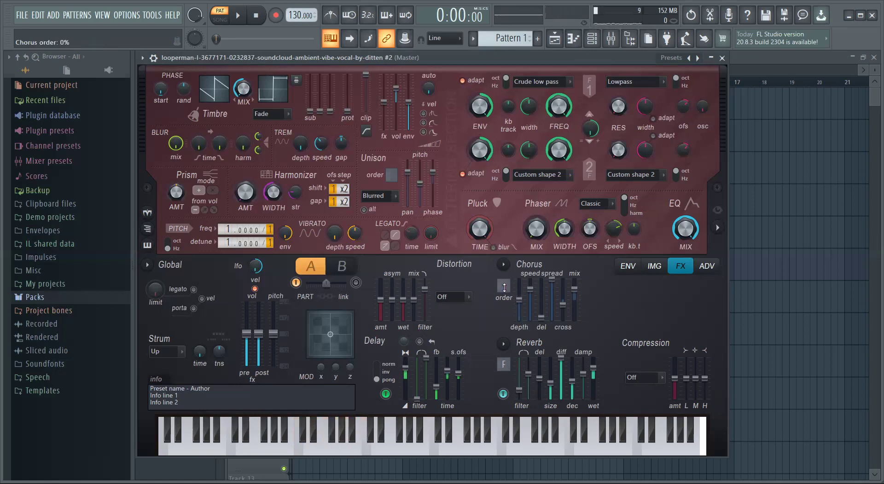
Step: Raise Harmor's chorus order to 3 and play single notes between C4 and B4 to audition the effect
scroll(503, 285, "up", 2)
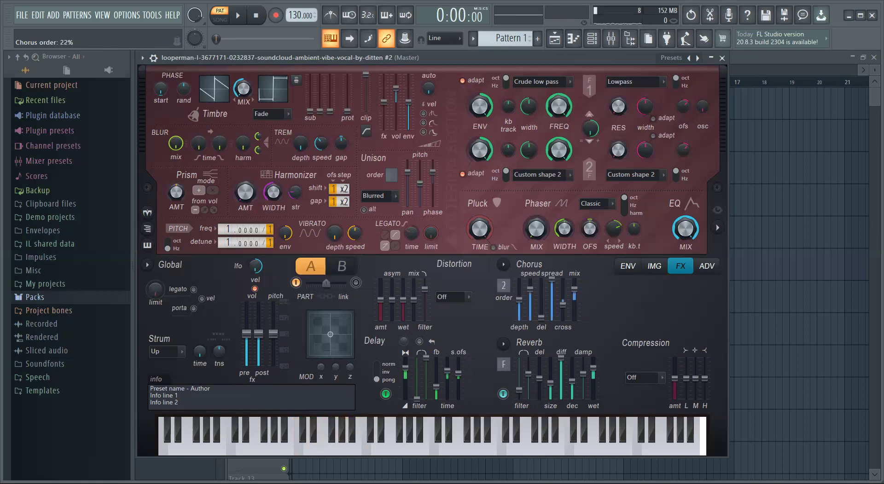
key("z")
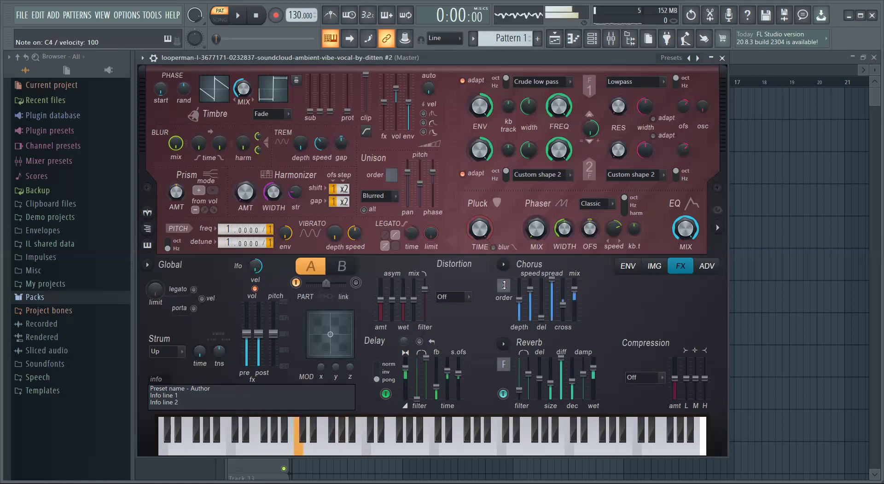
key("c")
key("z")
key("b")
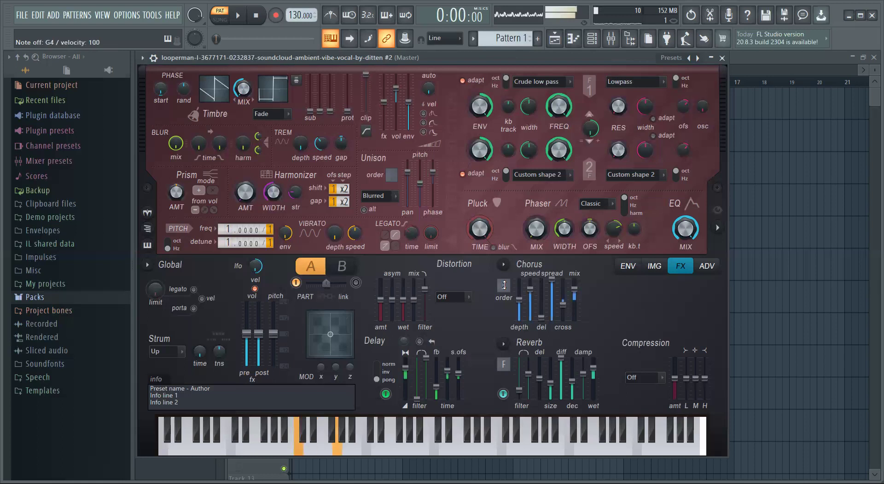
key("v")
key("n")
key("x")
key("m")
key("b")
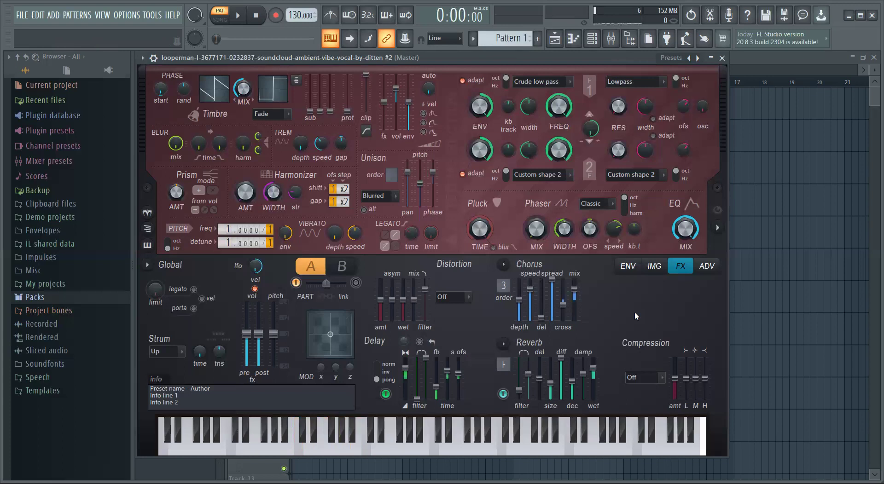
Step: Play a progression of three-note chords such as D4-G4-B4 and C4-F4-A4 to hear the combined effects
key("x")
key("b")
key("m")
key("c")
key("n")
key("comma")
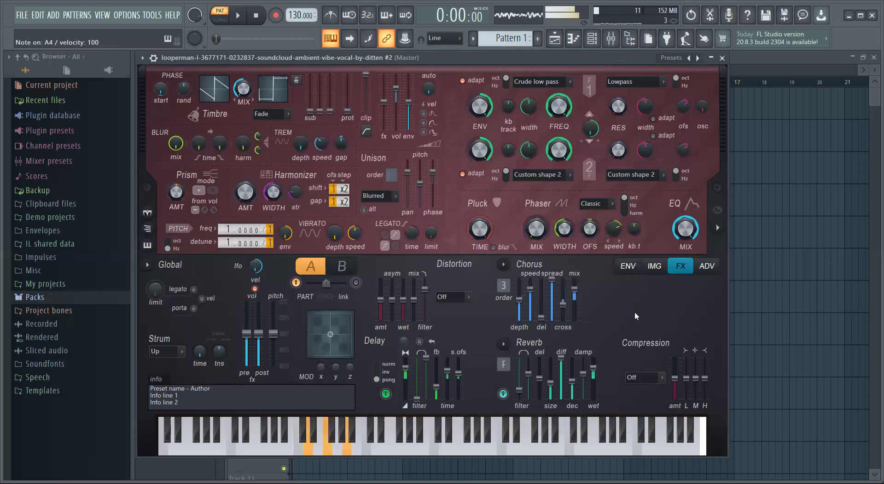
key("z")
key("c")
key("b")
key("z")
key("v")
key("n")
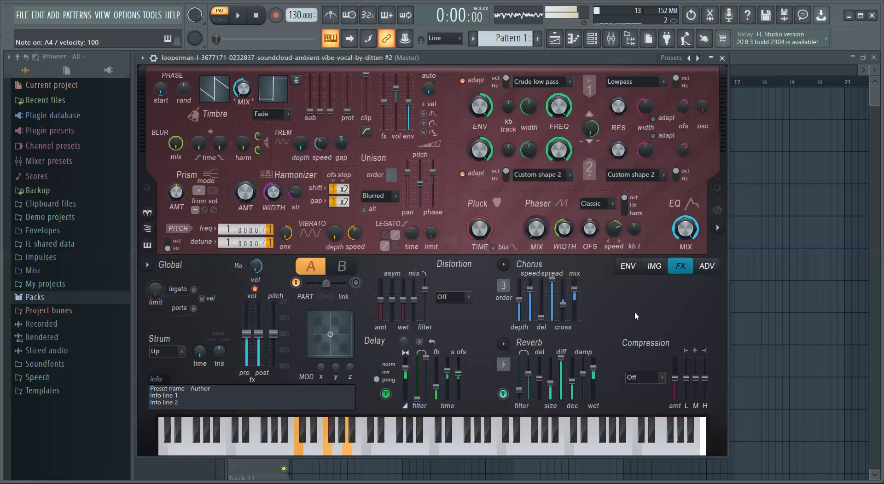
key("x")
key("b")
key("m")
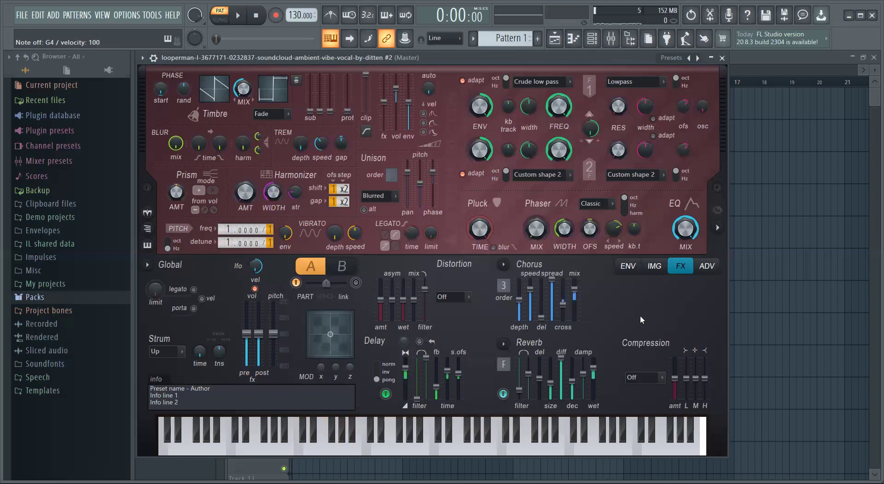
Step: Hold C4 and play a melody of B4, C5, D5 and E5 above it to audition the vocal
key("z")
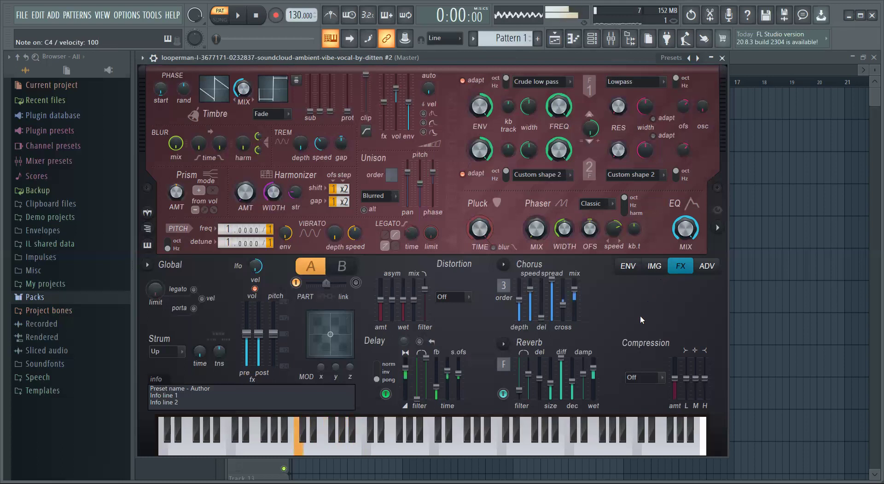
key("m")
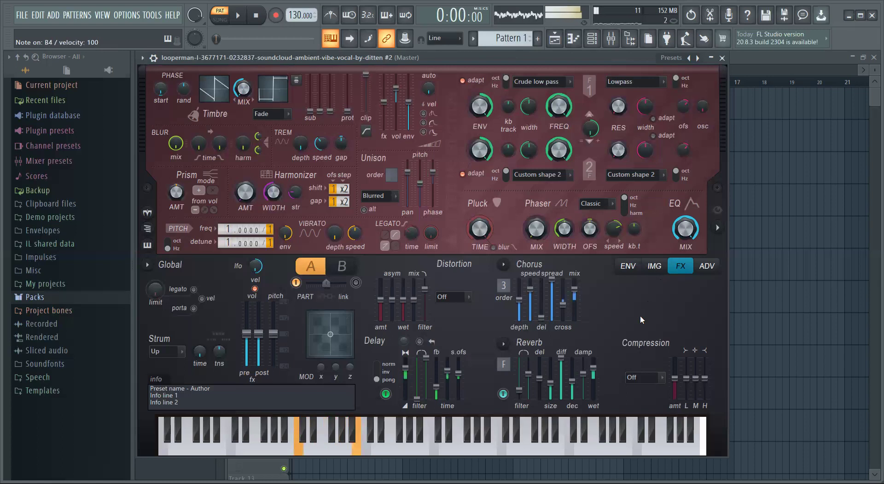
key("comma")
key("period")
key("slash")
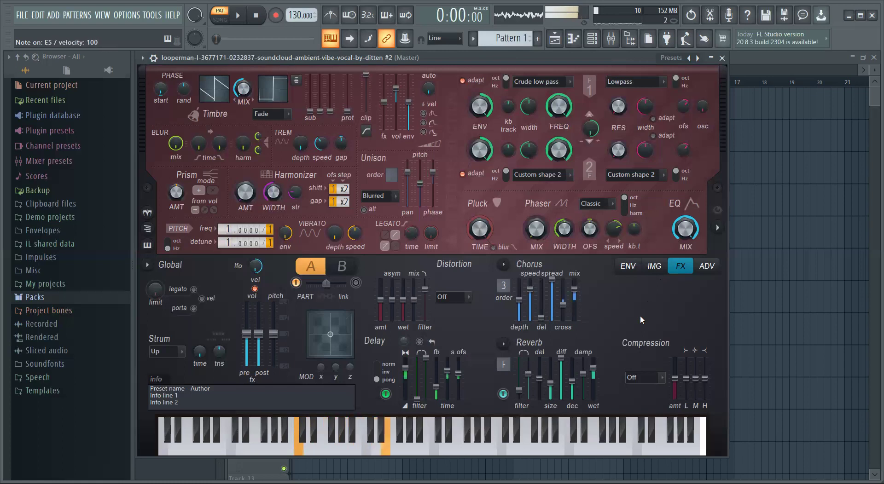
key("period")
key("comma")
key("period")
key("slash")
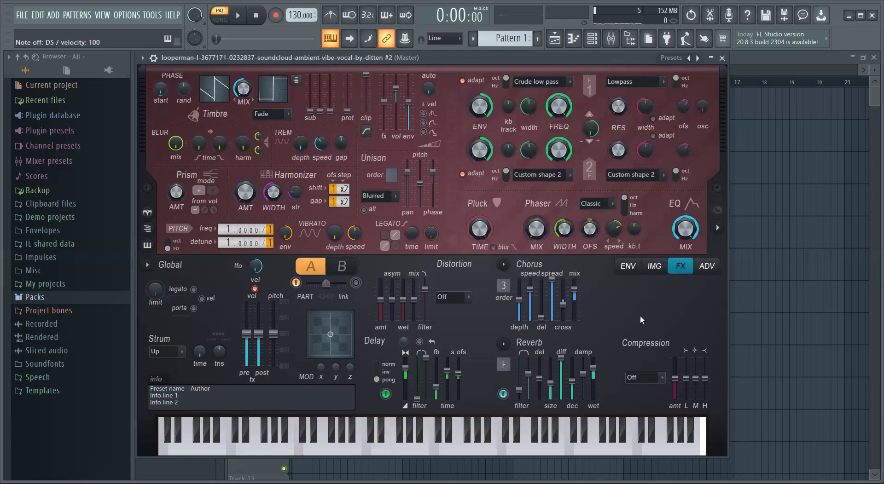
Step: Improvise another melody around G4, B4, C5 and D5 over low notes to test the instrument's texture
key("comma")
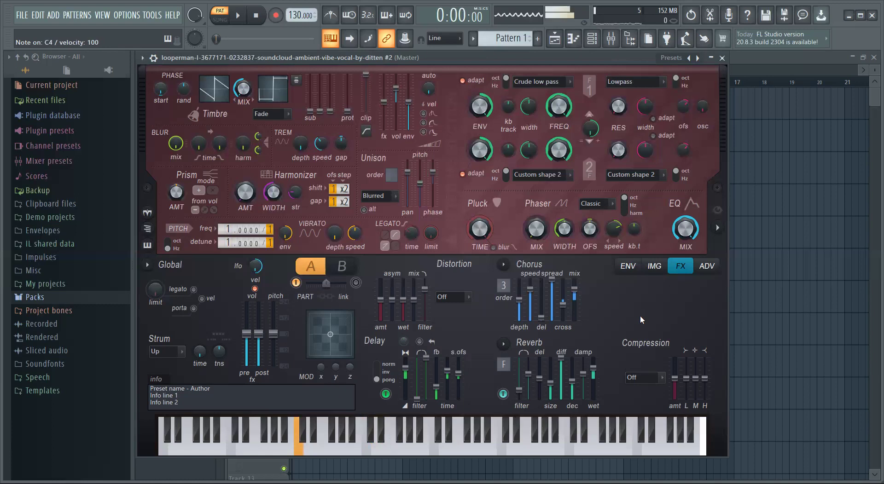
key("w")
key("3")
key("period")
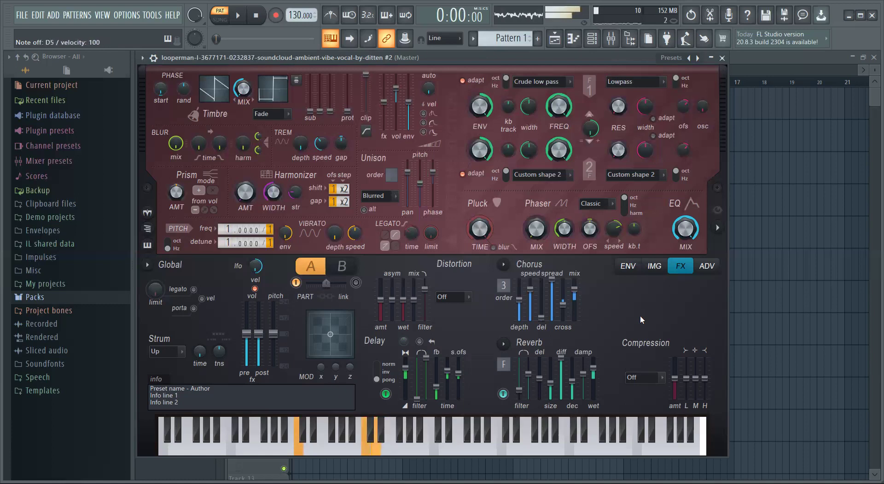
key("m")
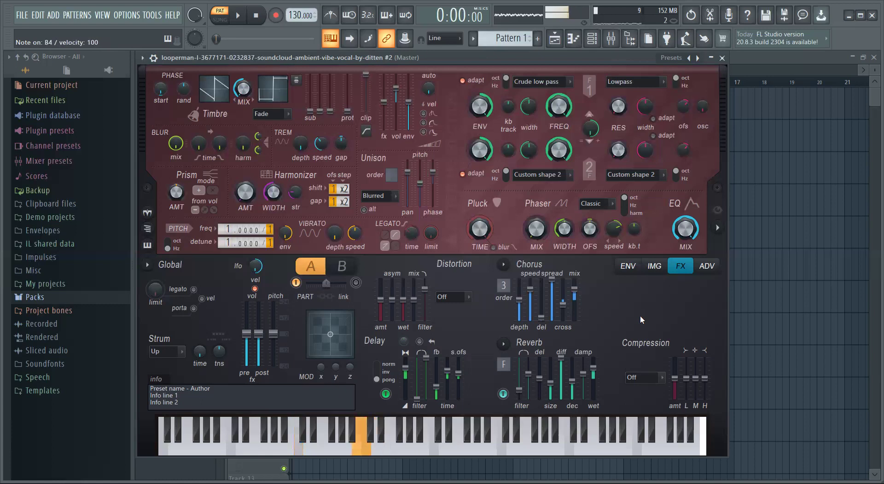
key("comma")
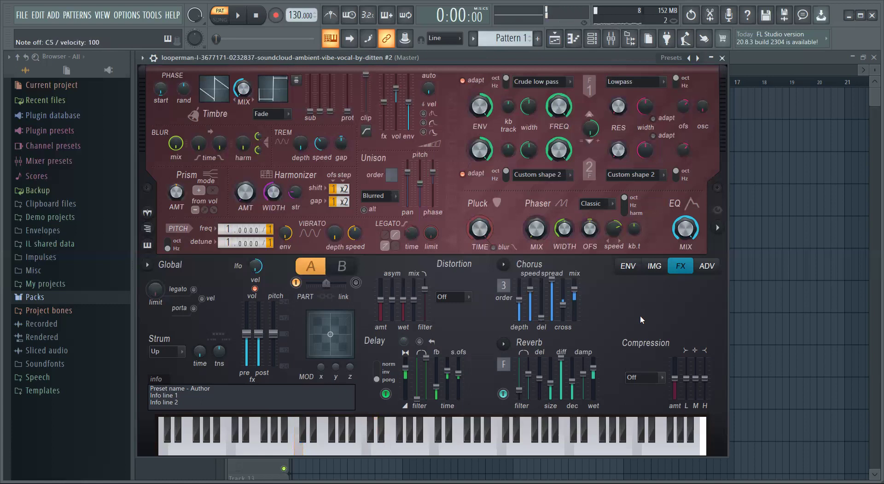
key("m")
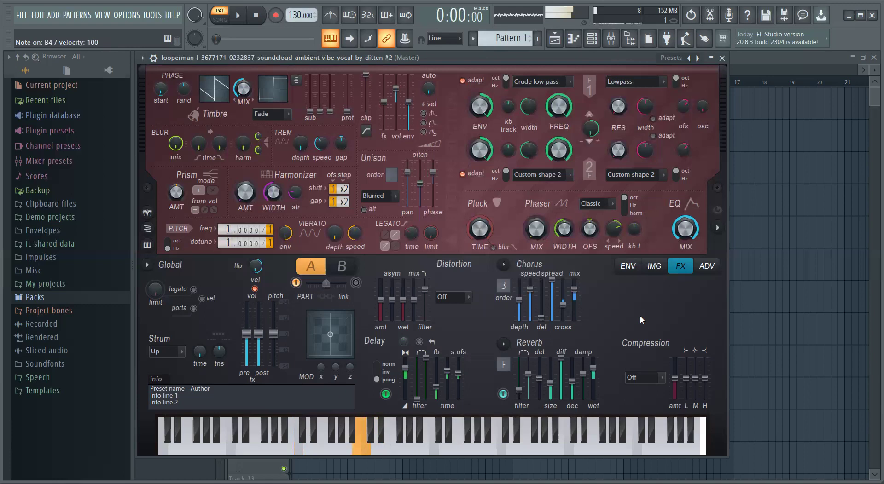
key("b")
key("period")
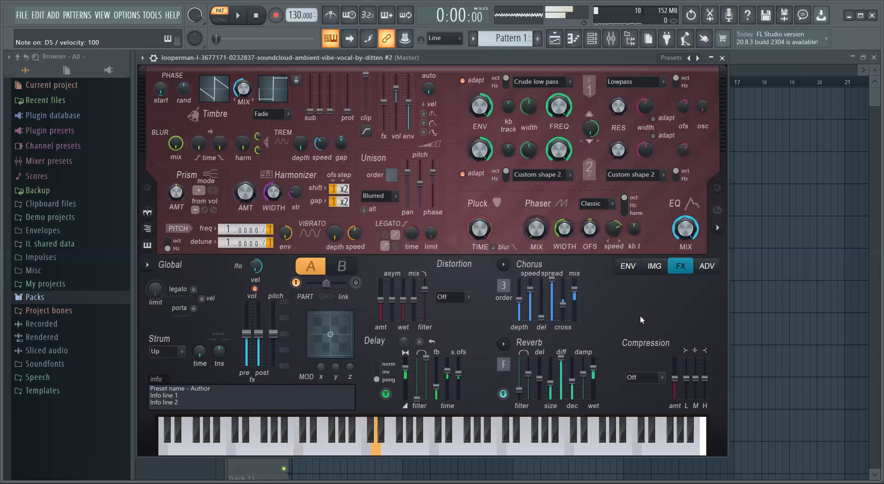
key("comma")
key("b")
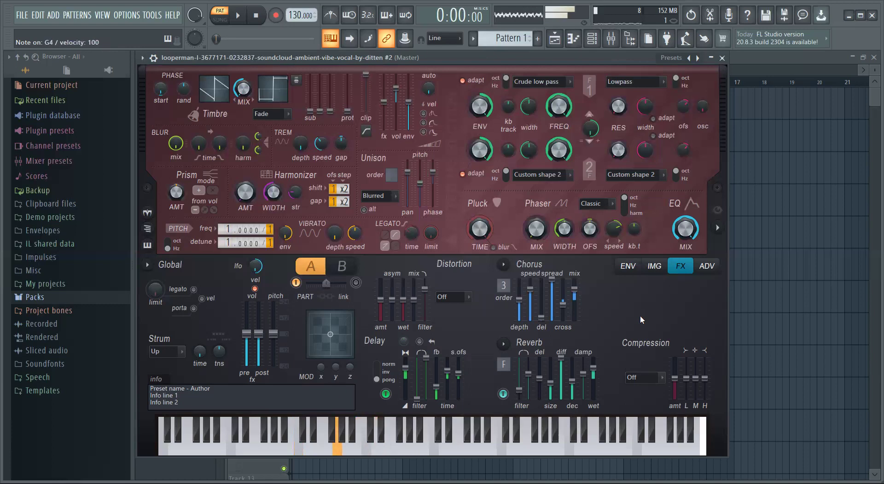
key("x")
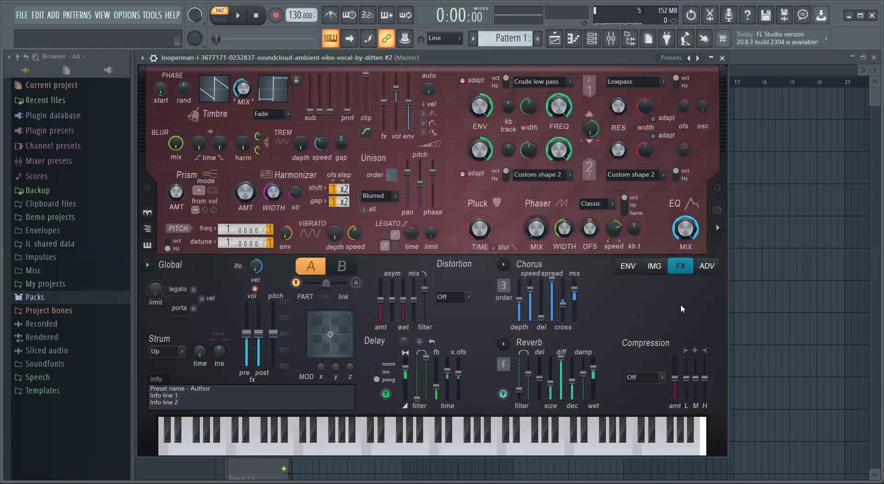
Step: Show the resynthesized image, set its time offset to 12.50% and play notes from the new start point
left_click(658, 269)
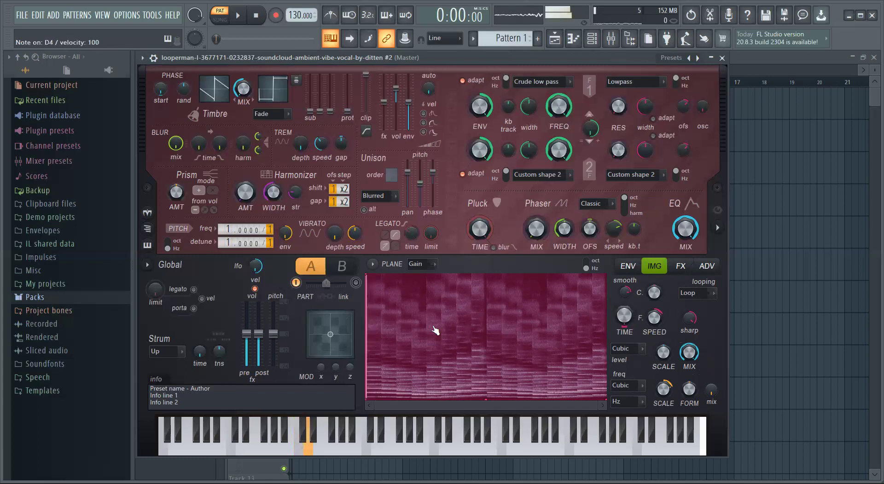
left_click_drag(621, 318, 624, 307)
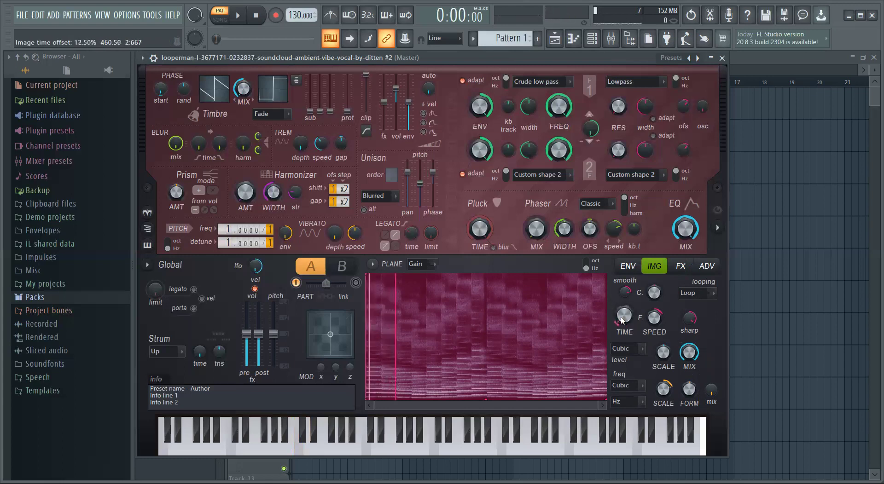
key("c")
key("v")
key("z")
Step: Raise the image time offset to about a quarter of the sample and audition notes such as C4 and A4
left_click_drag(624, 318, 625, 313)
scroll(625, 321, "up", 2)
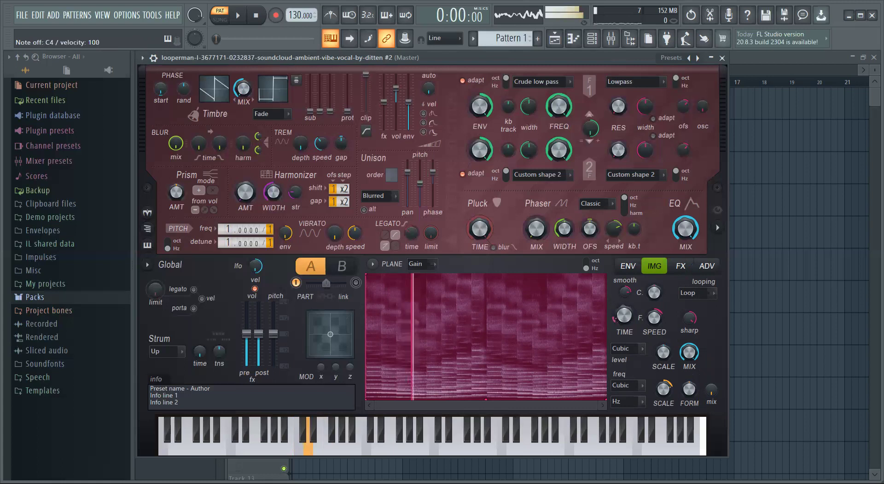
key("z")
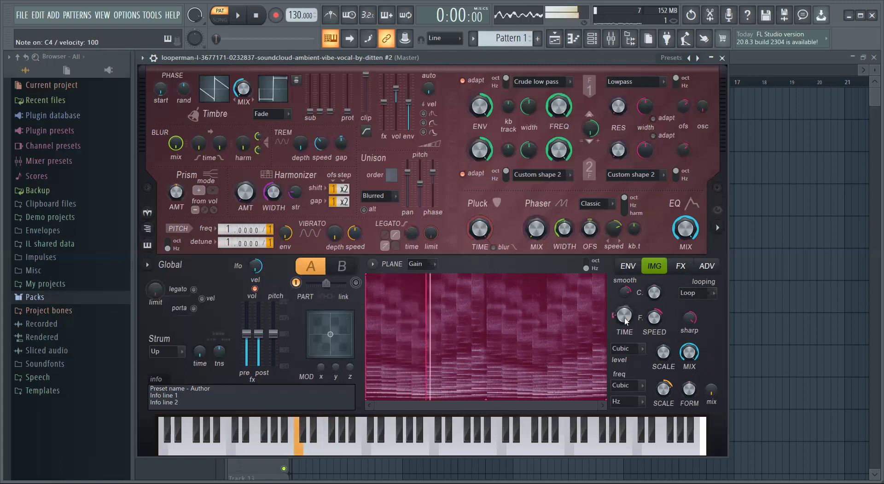
key("x")
key("n")
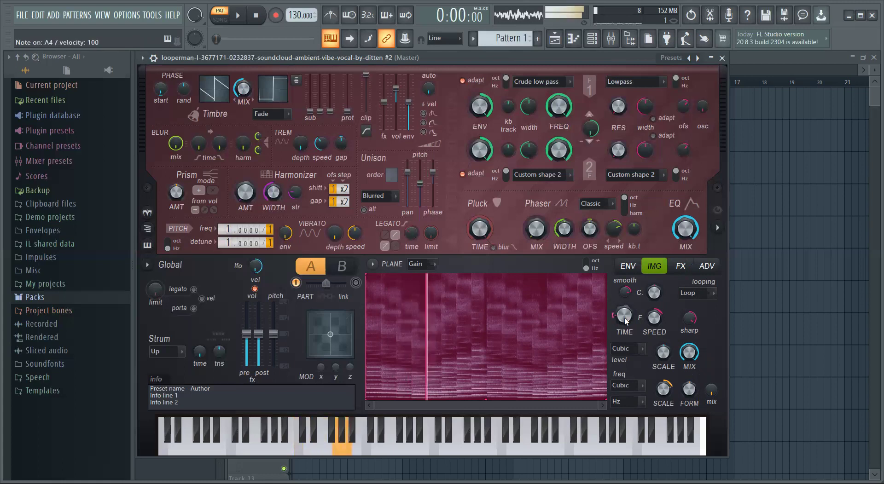
key("m")
key("comma")
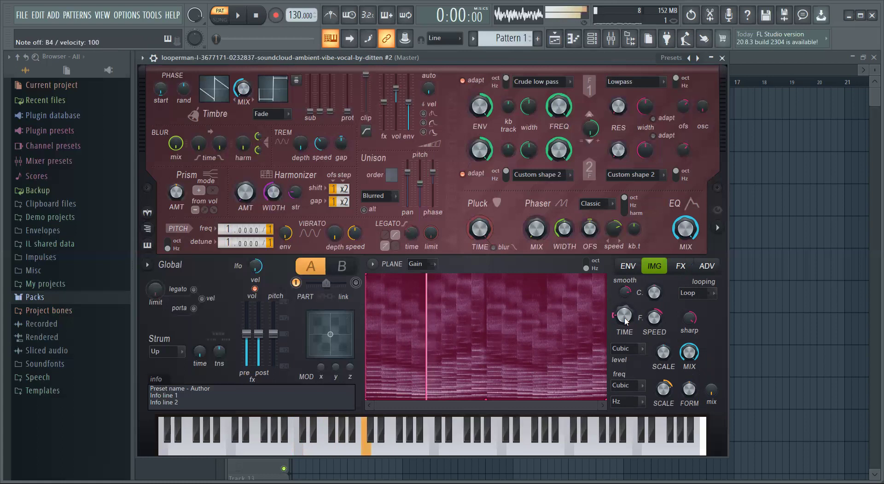
key("e")
Step: Increase the image time offset to roughly 31% and play notes such as G4 and A4
left_click_drag(624, 320, 626, 318)
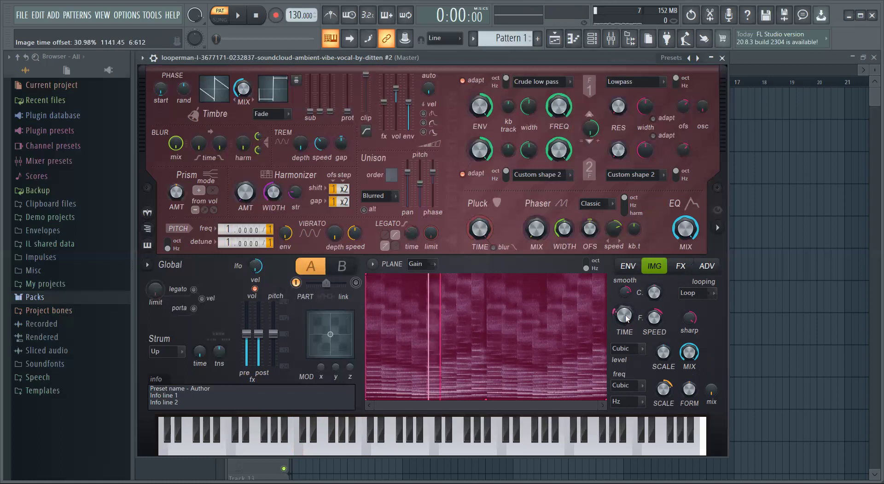
key("c")
key("v")
key("n")
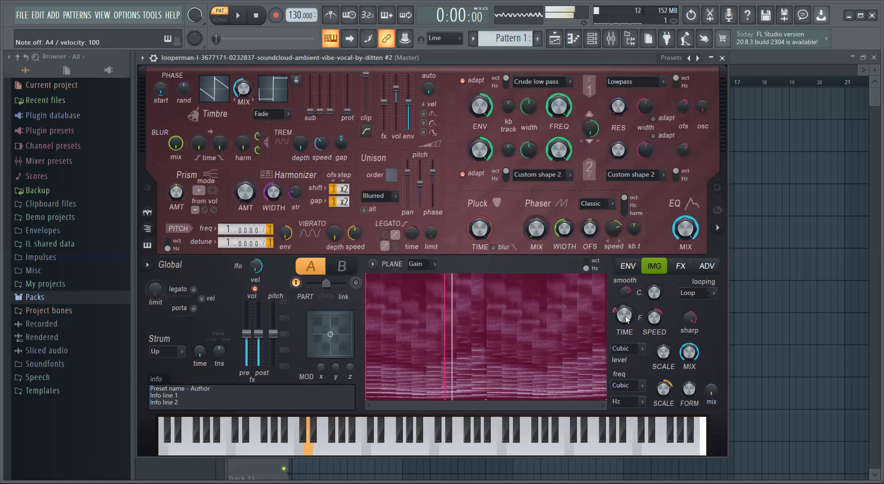
key("b")
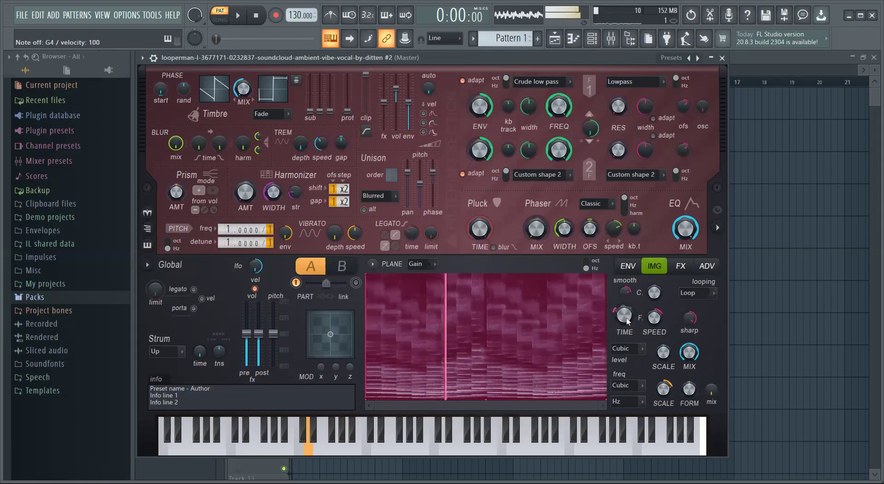
key("w")
Step: Move the image time offset slightly further into the sample and play D4, G4 and E4 to check it
mouse_move(626, 318)
left_mouse_down()
mouse_move(624, 309)
mouse_move(624, 323)
left_mouse_up()
key("x")
key("b")
key("b")
key("c")
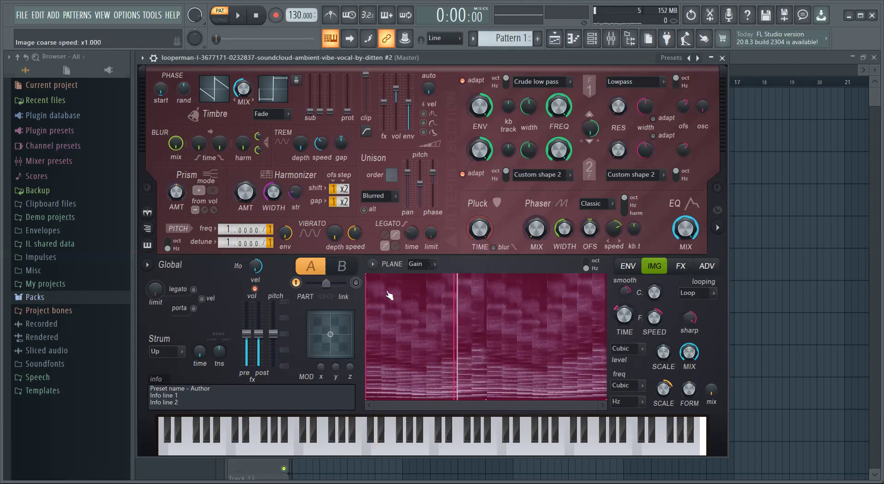
Step: Review Harmor's effects settings, return to the resynthesized image and play C4
left_click(680, 267)
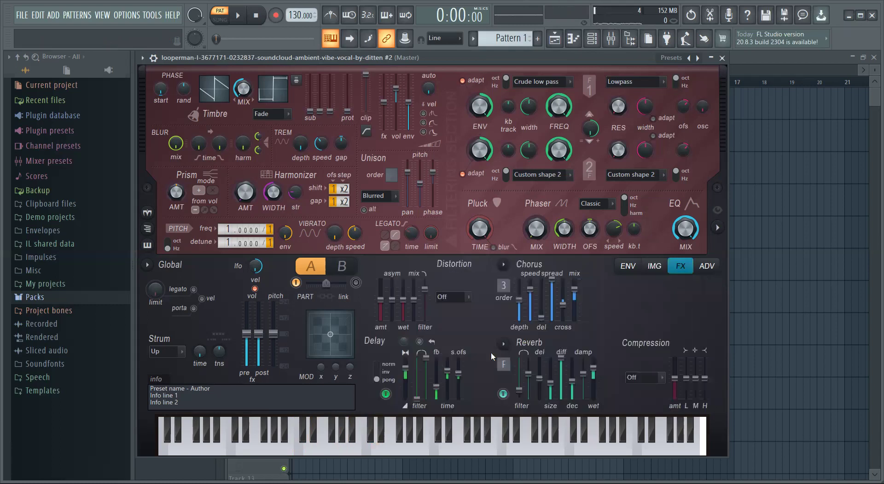
left_click(661, 270)
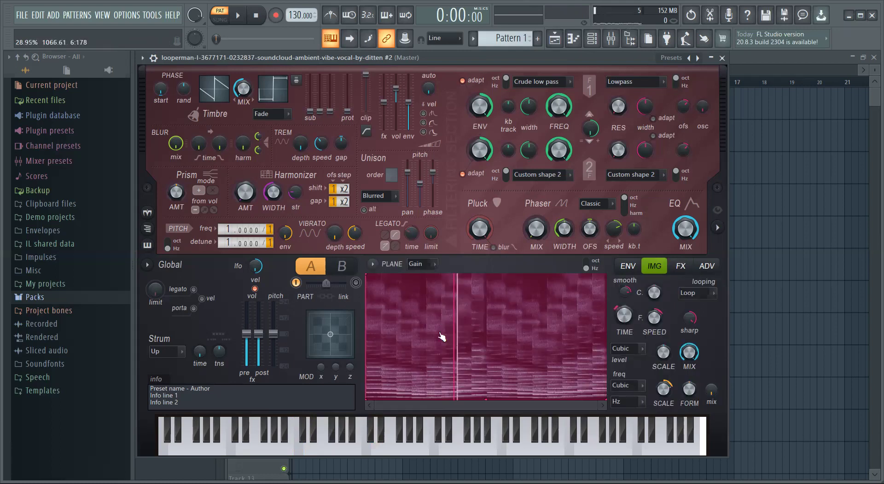
key("z")
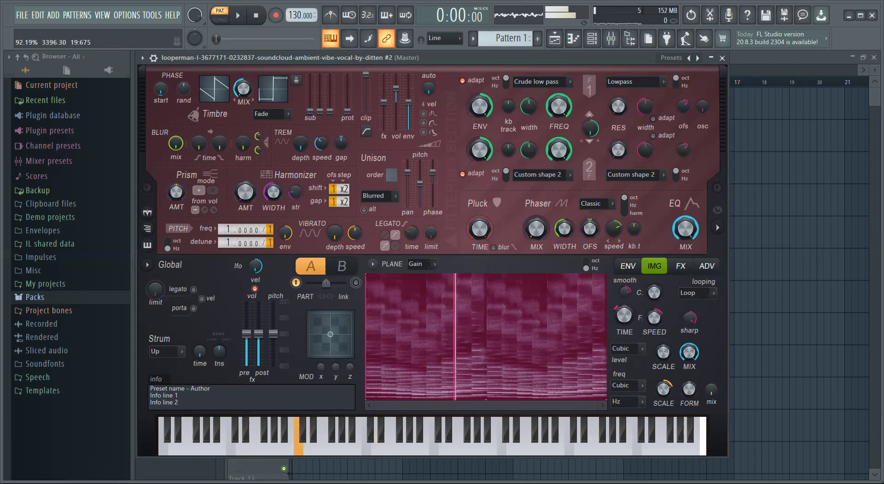
Step: Shift the image time offset to just past the middle of the vocal sample and audition notes such as A4
left_click_drag(624, 315, 628, 334)
key("c")
key("n")
key("c")
key("comma")
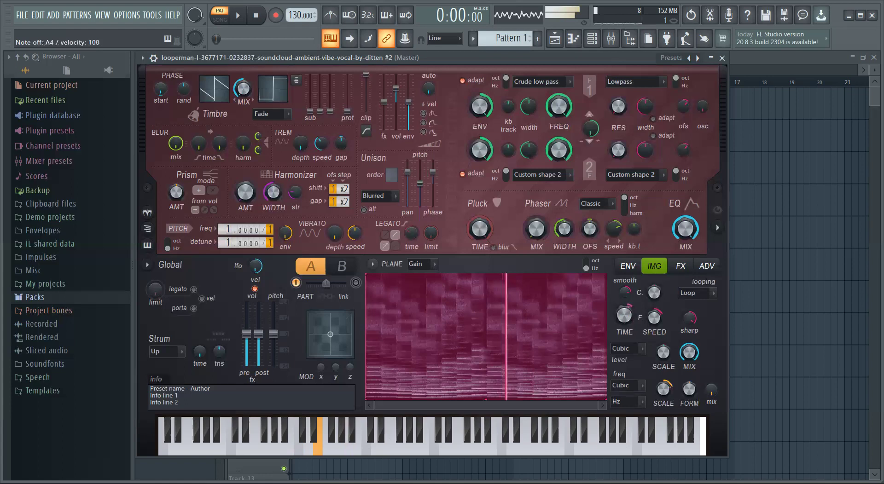
key("x")
key("s")
key("n")
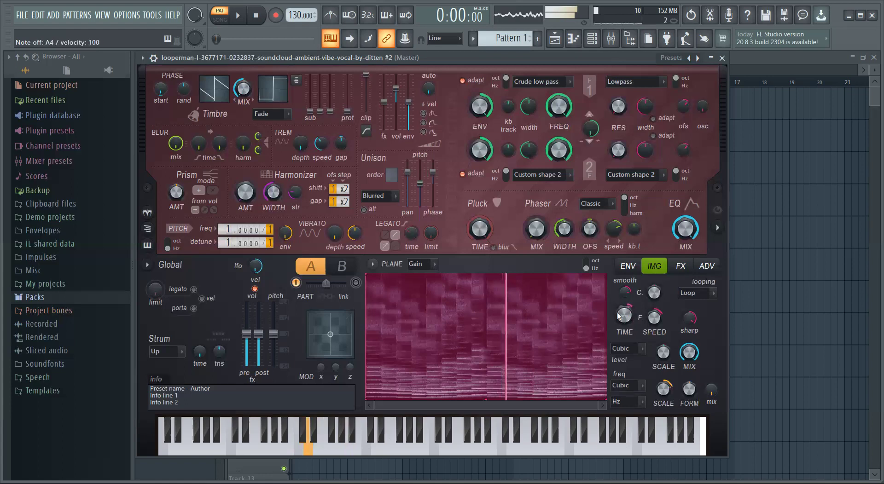
Step: Check Harmor's effects settings, then open the resynthesized vocal channel "looperm..ten #2" in the piano roll
mouse_move(691, 309)
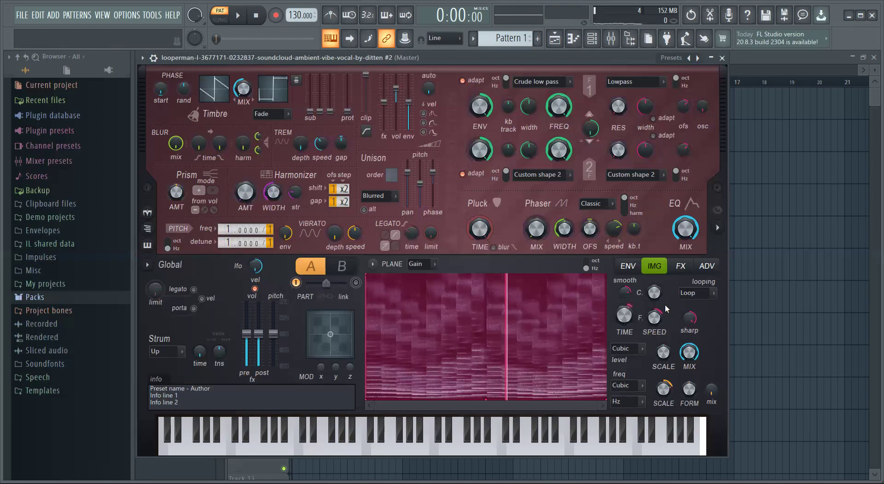
left_click(681, 266)
left_click(659, 266)
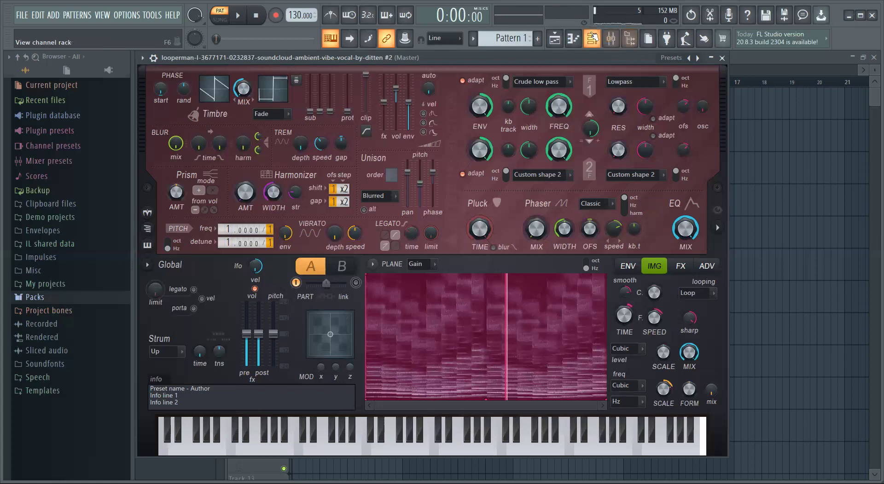
key("F6")
right_click(237, 323)
left_click(270, 321)
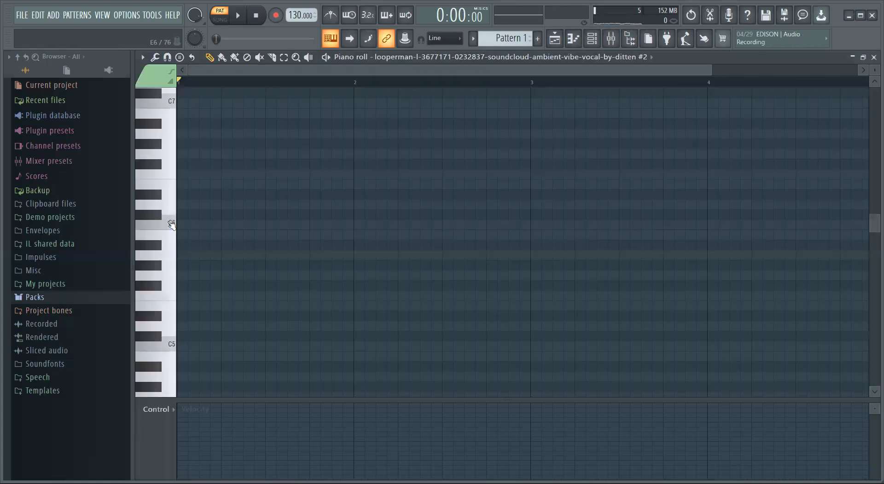
Step: Audition the vocal instrument across the C3 to C5 range, including C4, E4, D4 and F3
scroll(167, 271, "down", 8)
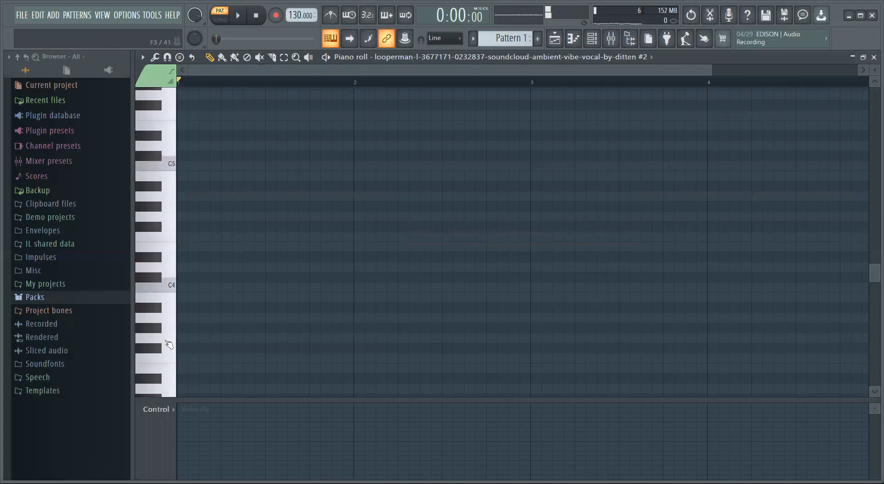
left_click(171, 286)
left_click(171, 286)
left_click(159, 175)
left_click(172, 164)
left_click(172, 165)
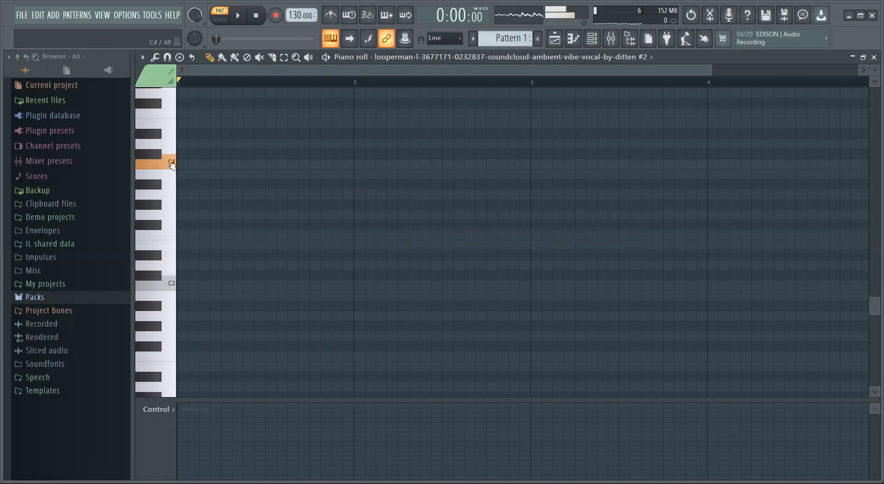
left_click(170, 134)
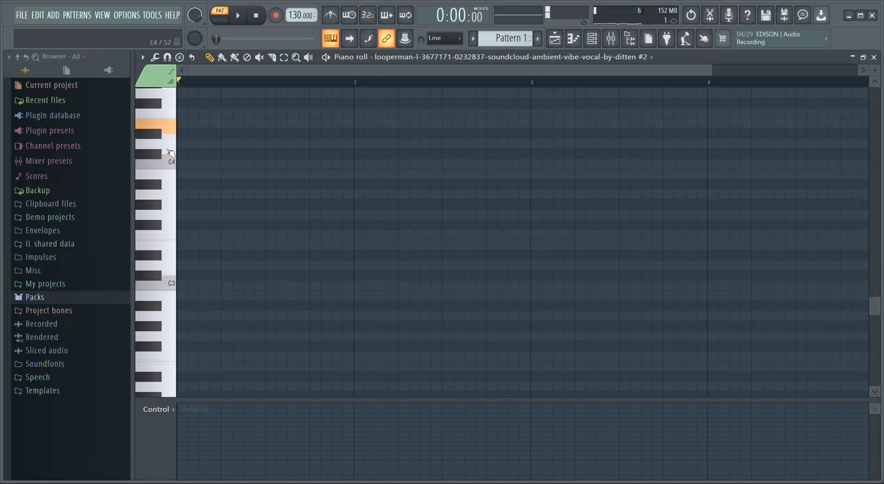
left_click(167, 144)
left_click(165, 242)
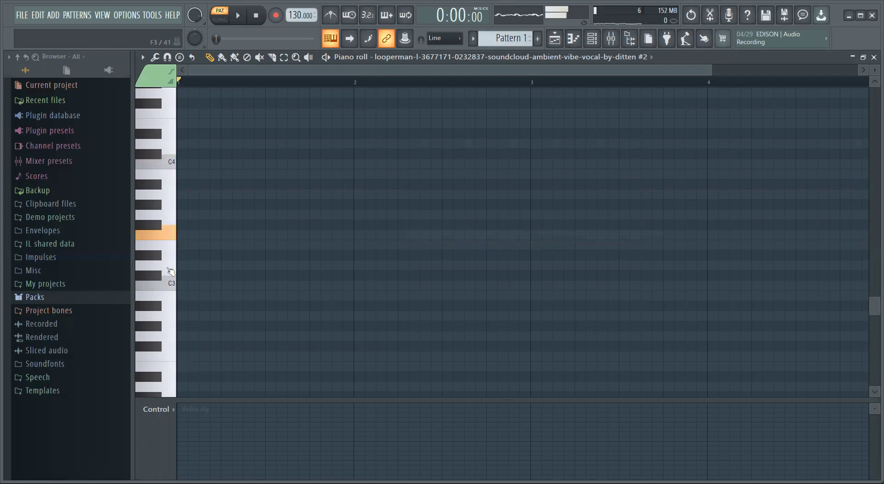
Step: Draw a one-bar C3 note at the start of the pattern and play it back
left_click(171, 293)
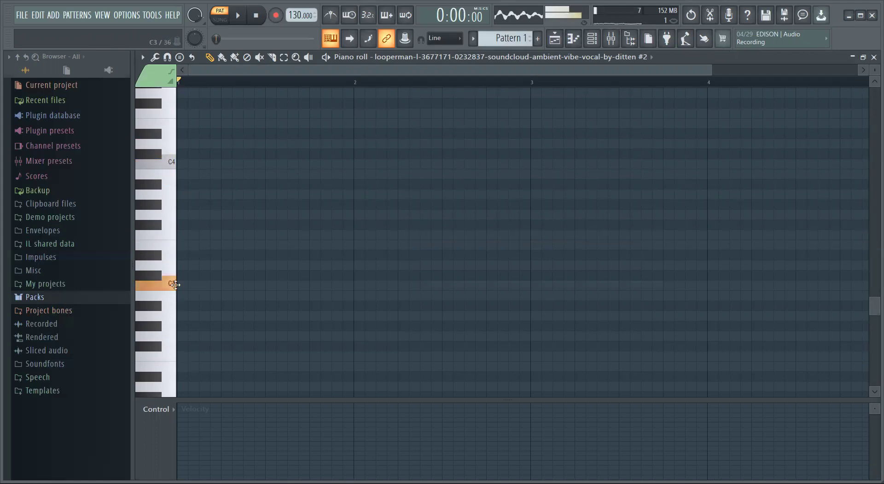
left_click(196, 285)
left_click_drag(362, 284, 353, 284)
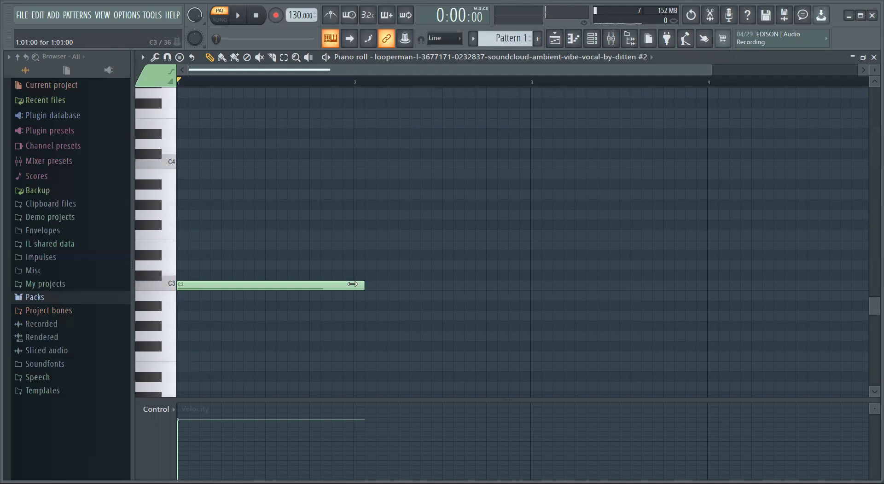
key("space")
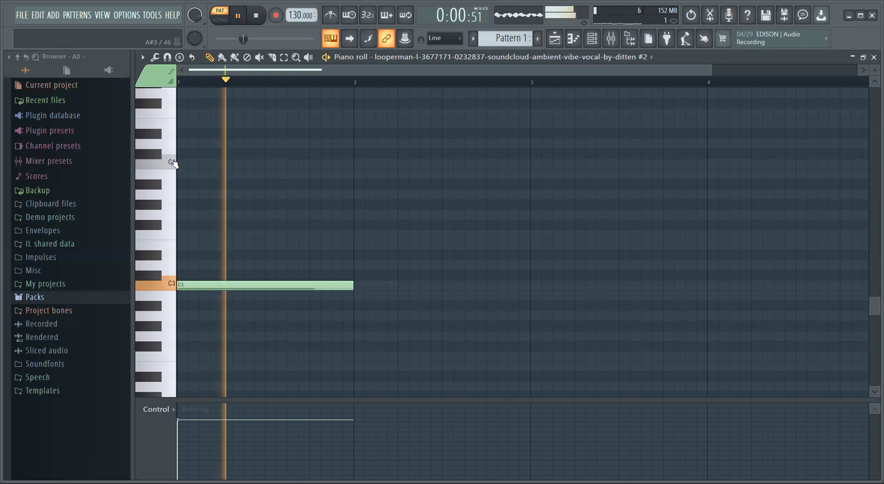
Step: Audition higher notes such as C4 and F4 over the looping C3 note, and stop playback
left_click(167, 162)
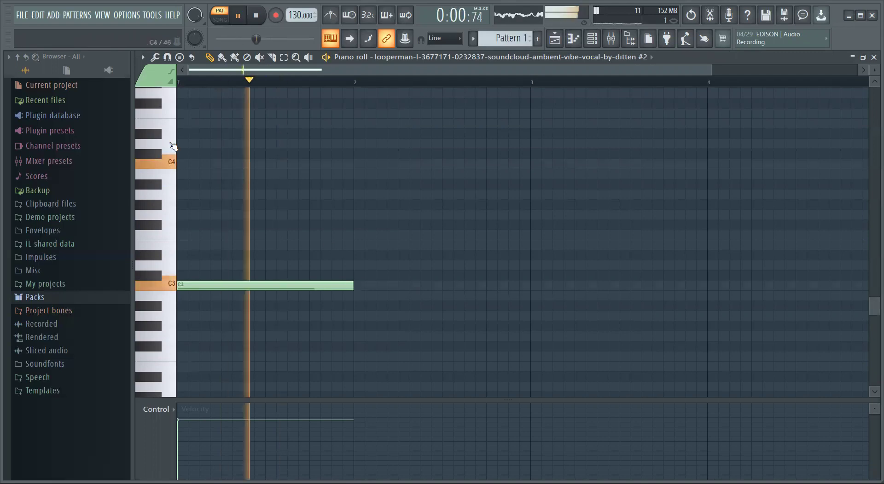
left_click(153, 121)
left_click(169, 142)
left_click(170, 127)
left_click(164, 114)
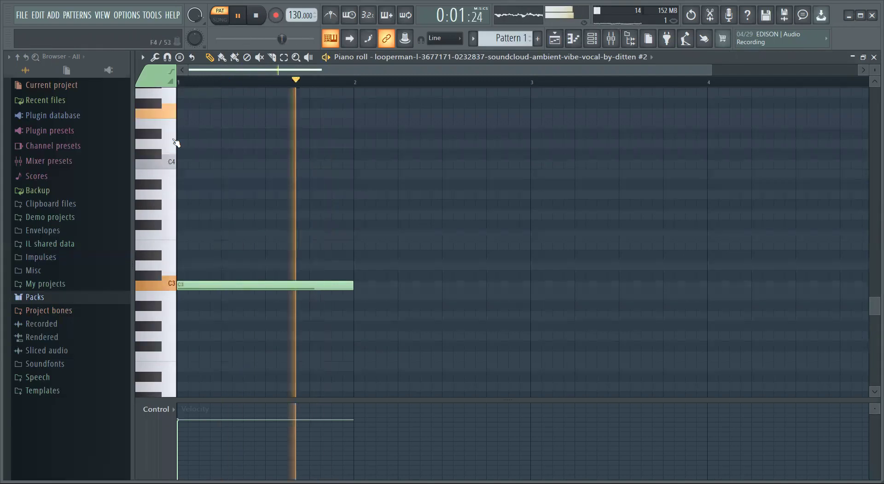
key("space")
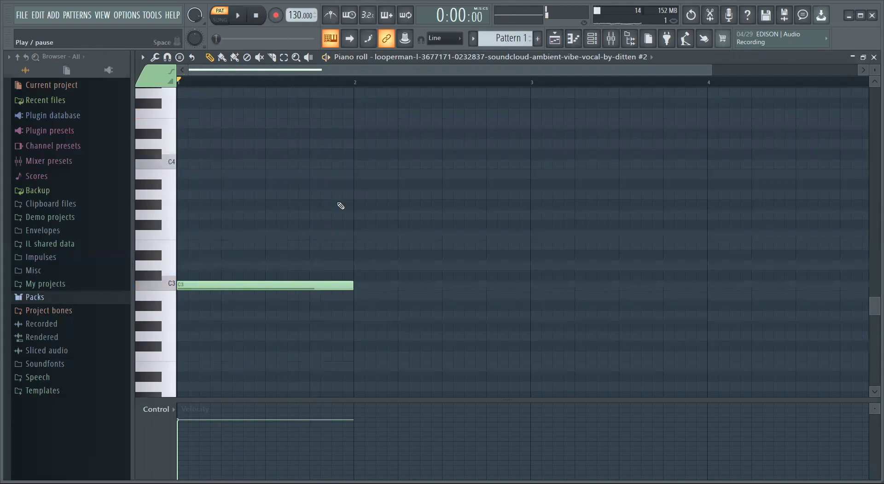
Step: Add a one-bar A2 note in bar 2 and a one-bar D3 note in bar 3 while the pattern plays
key("space")
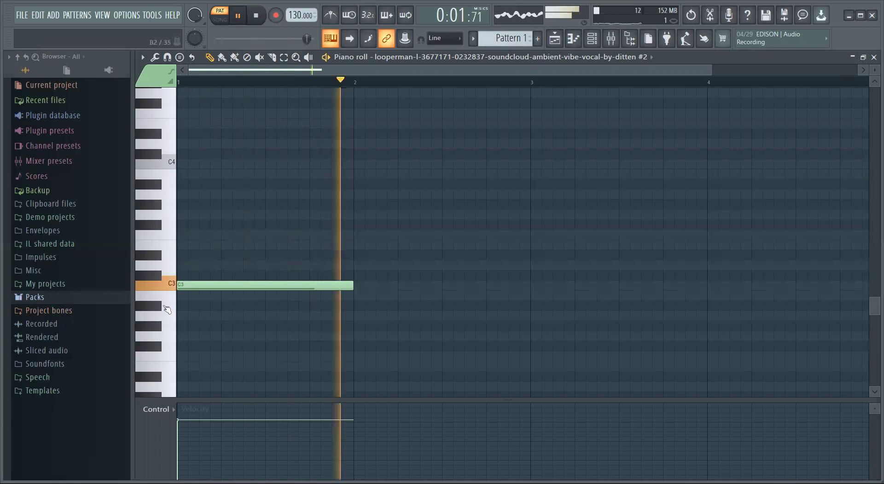
left_click(357, 317)
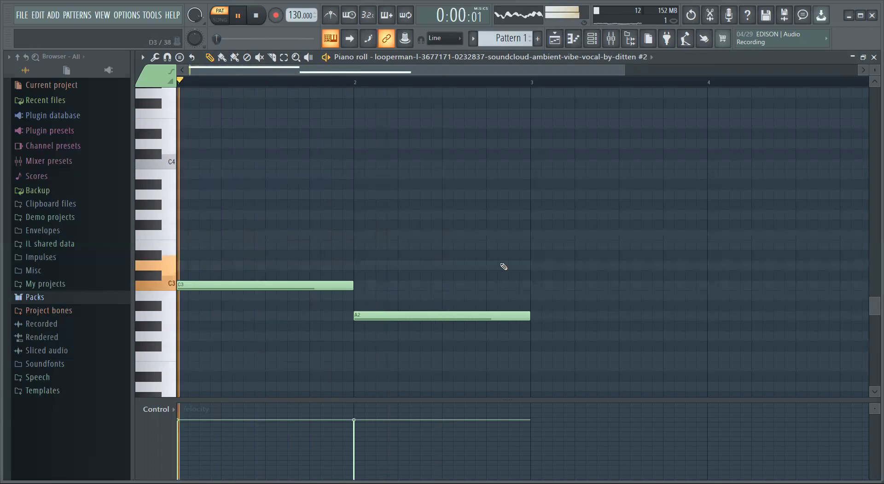
left_click(531, 266)
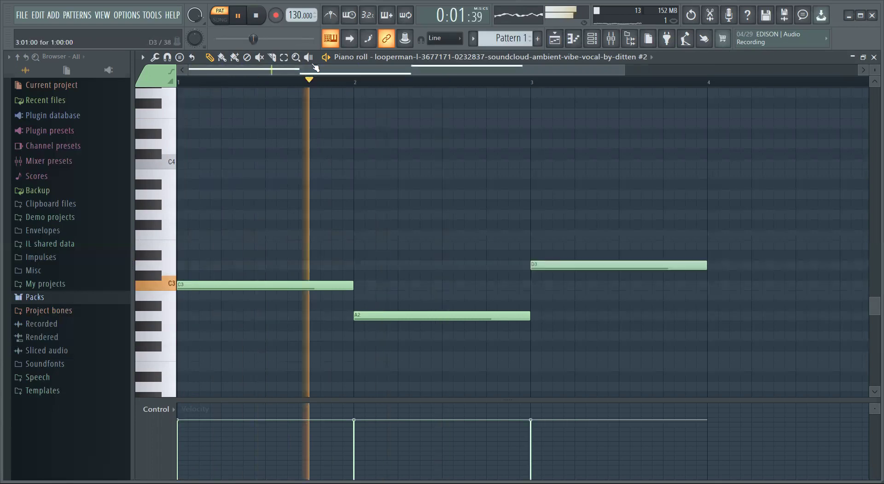
Step: Raise the bar 3 note to G3 and add a one-bar D3 note in bar 4
left_click_drag(315, 67, 413, 73)
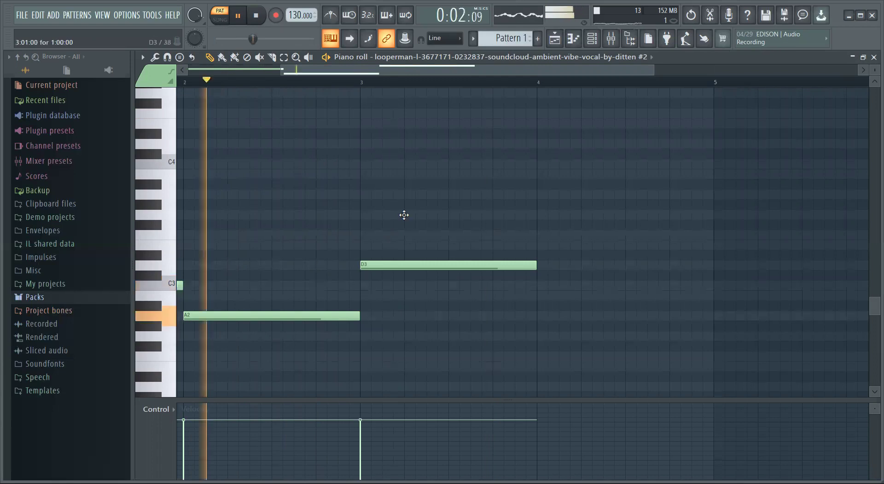
left_click_drag(411, 265, 411, 214)
left_click(542, 265)
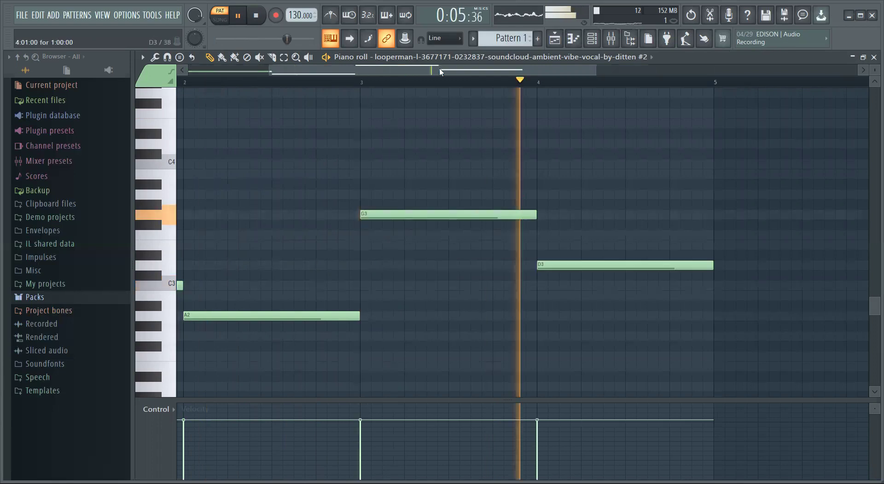
Step: Listen to the four-note progression from the first bar, try D4 over it, and stop playback
left_click(300, 82)
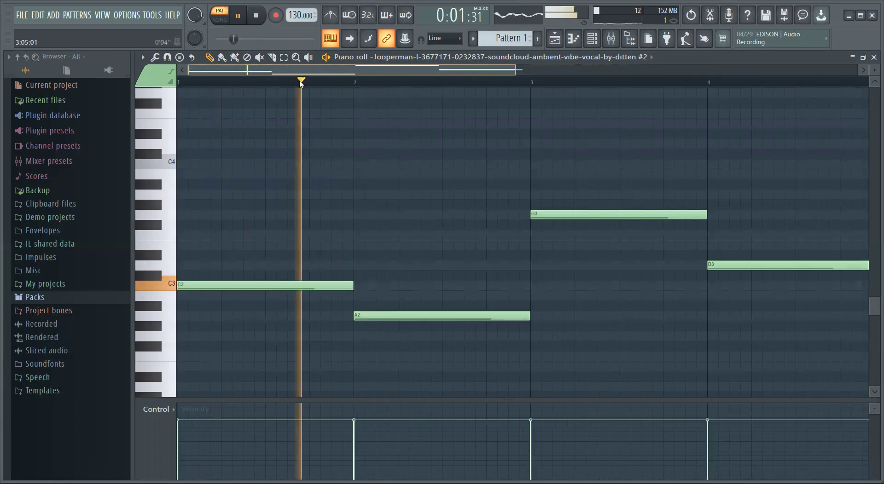
left_click(171, 140)
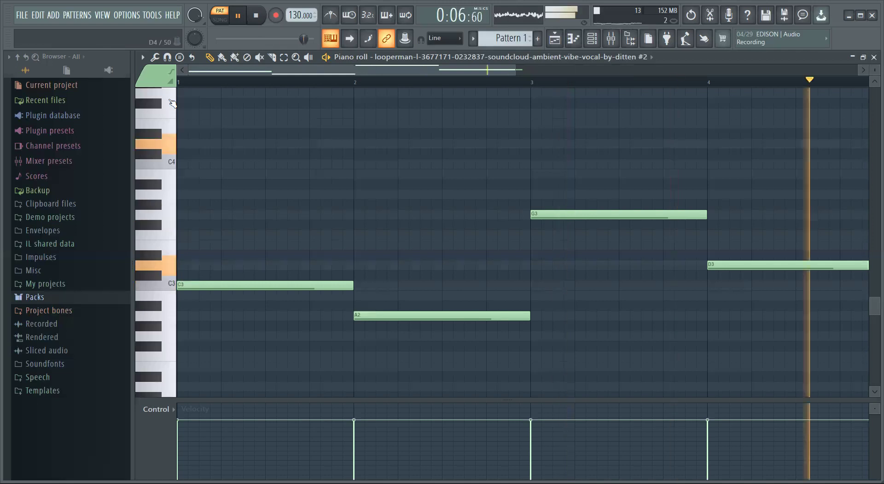
key("space")
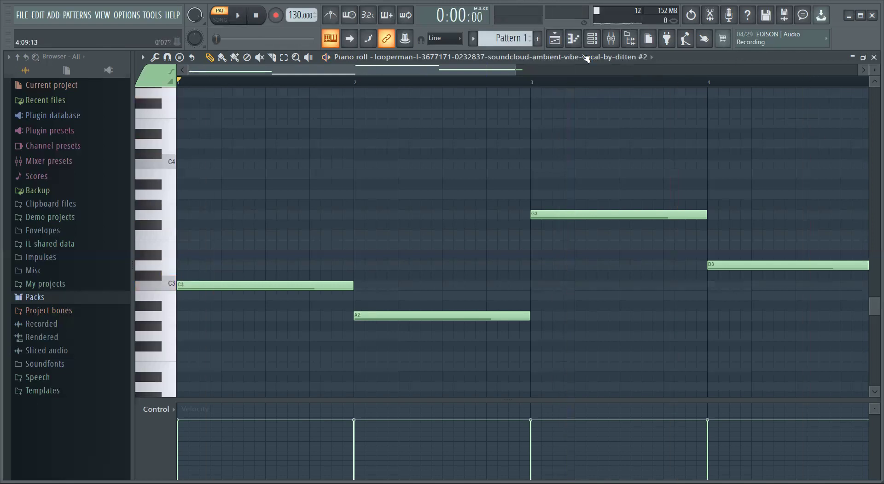
Step: Check the channel rack and bring up the mixer over the piano roll
left_click(594, 39)
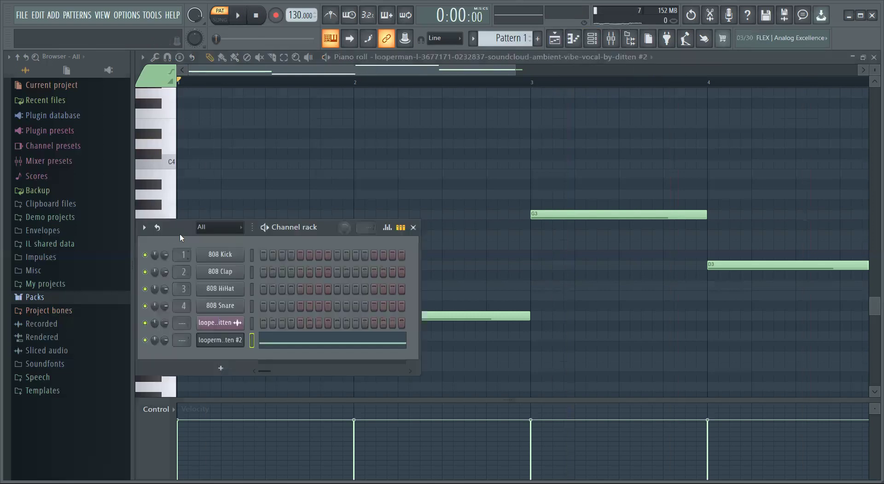
left_click(591, 42)
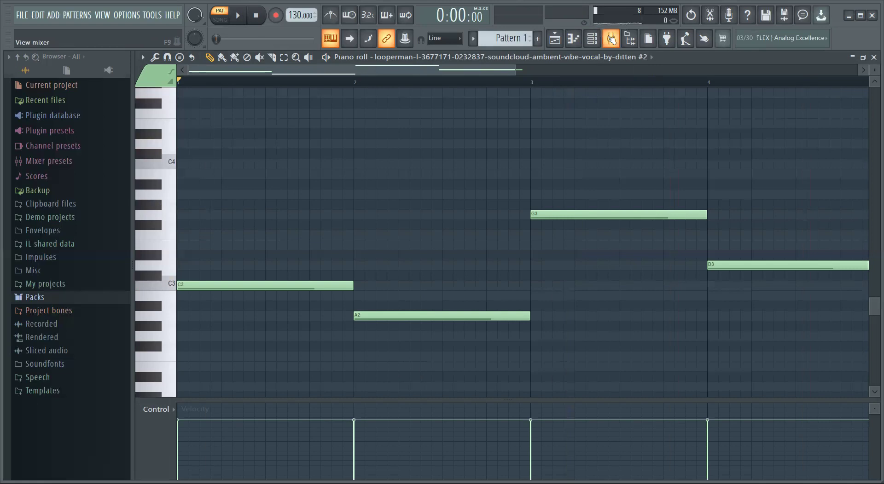
left_click(592, 40)
left_click(592, 42)
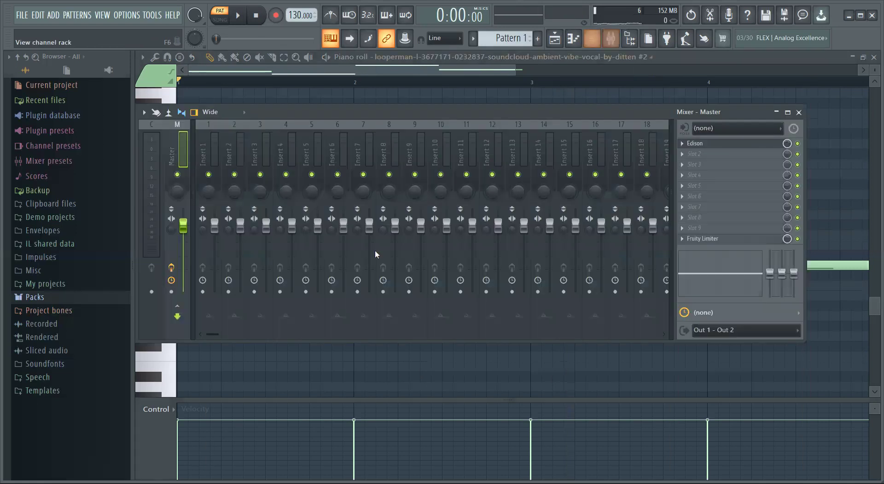